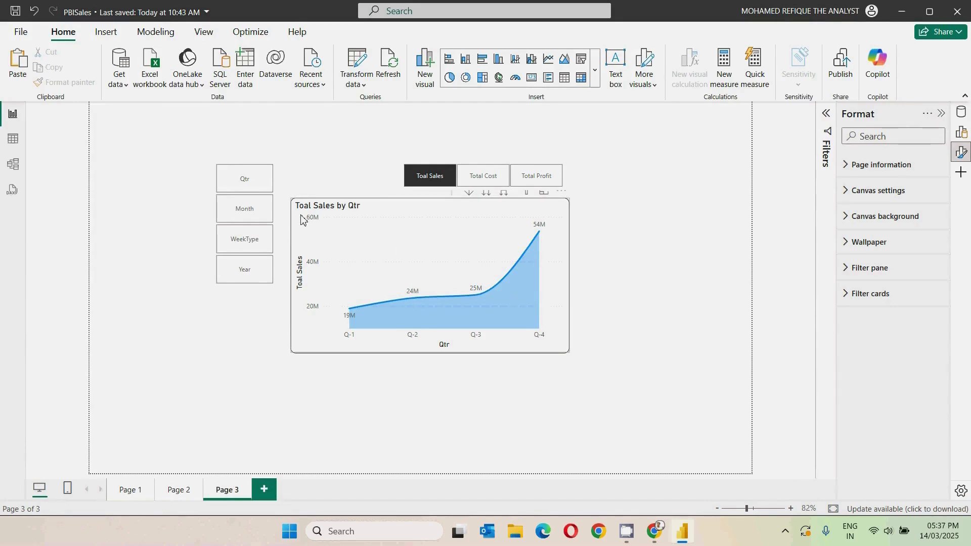
Test the axis slicer on Page 3 by switching the area chart to Month and back to Qtr
left_click(302, 218)
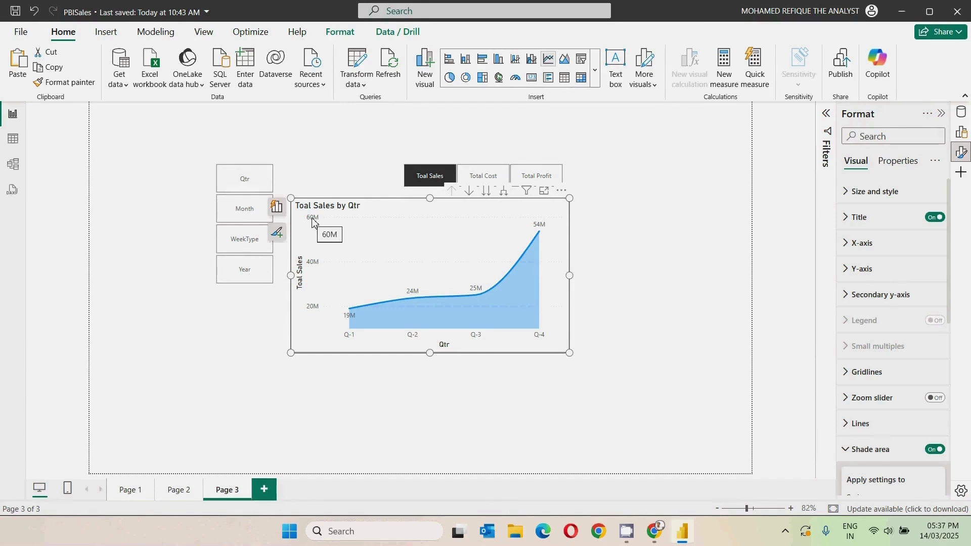
left_click(241, 214)
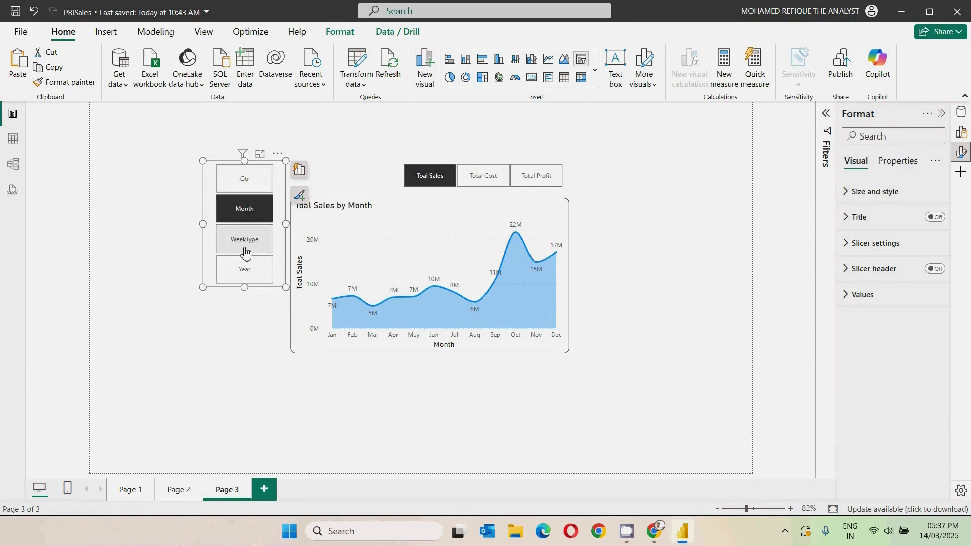
left_click(244, 187)
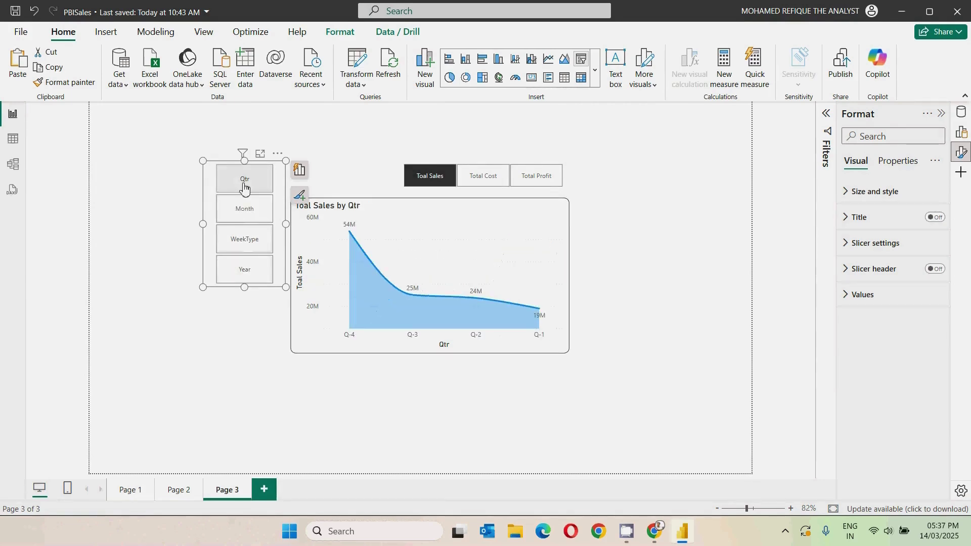
left_click(429, 181)
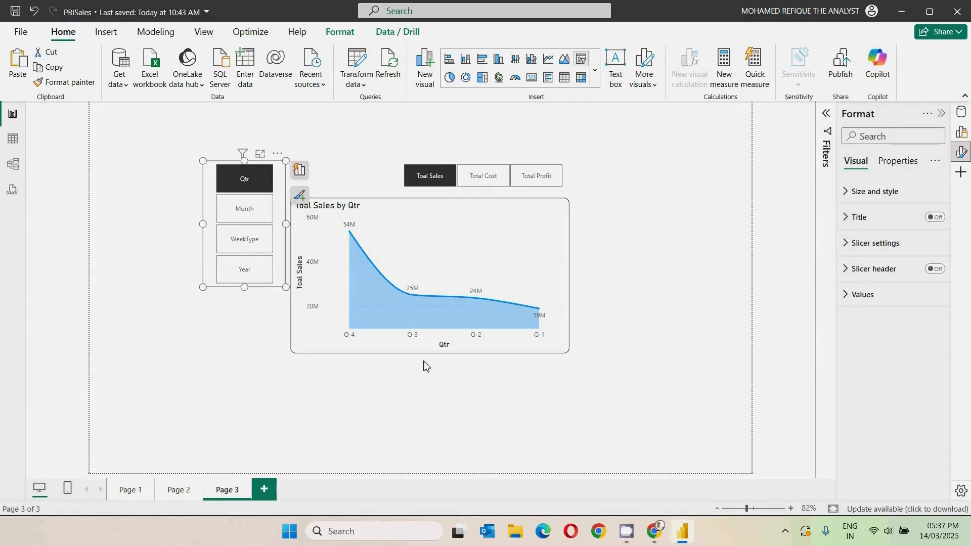
Test the measure slicer by showing Total Cost by Month, and add Toal Sales to the selection to compare both
left_click(481, 185)
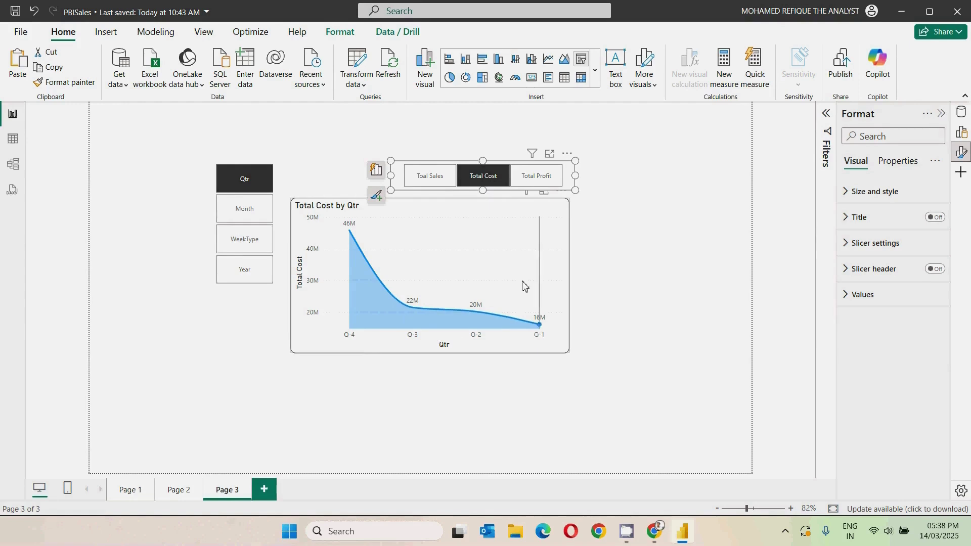
left_click(243, 215)
left_click(479, 181)
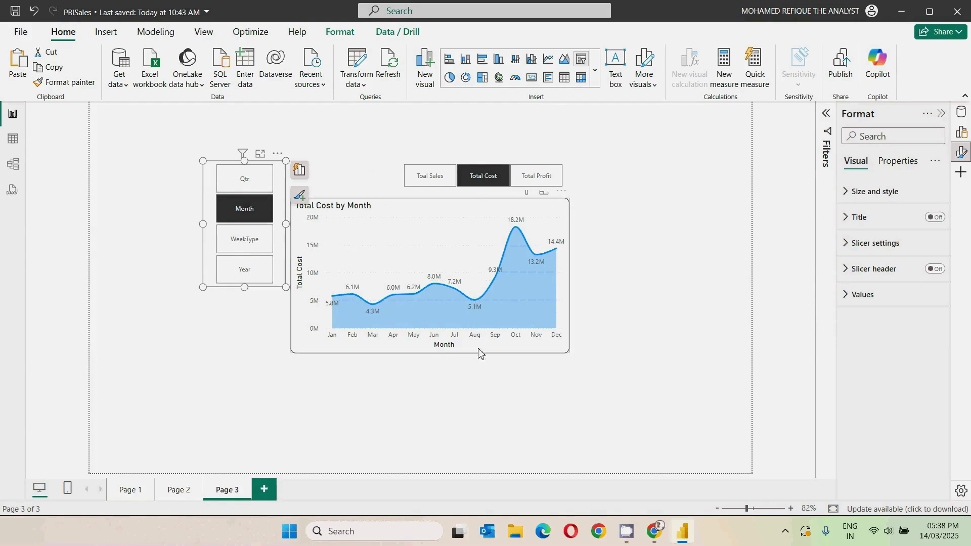
left_click(646, 372)
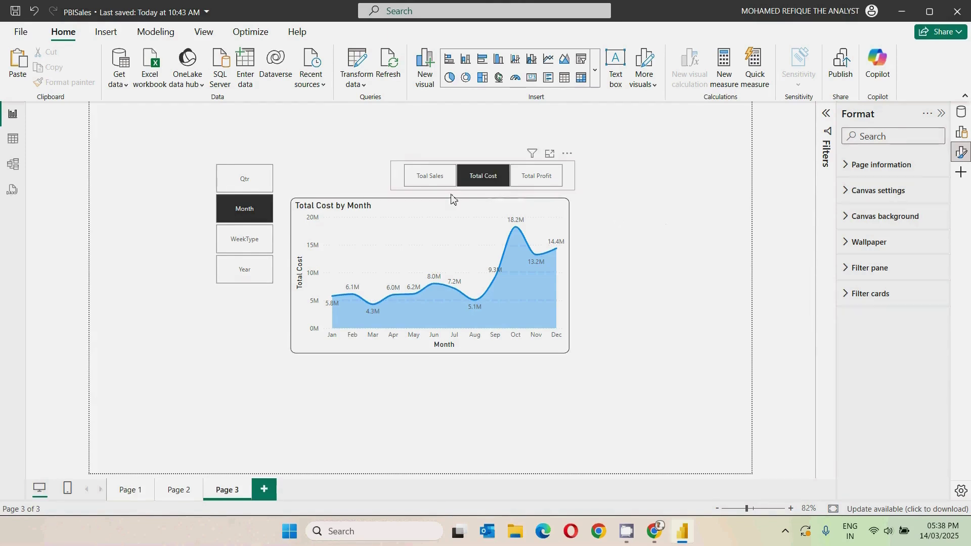
left_click(422, 183, "ctrl")
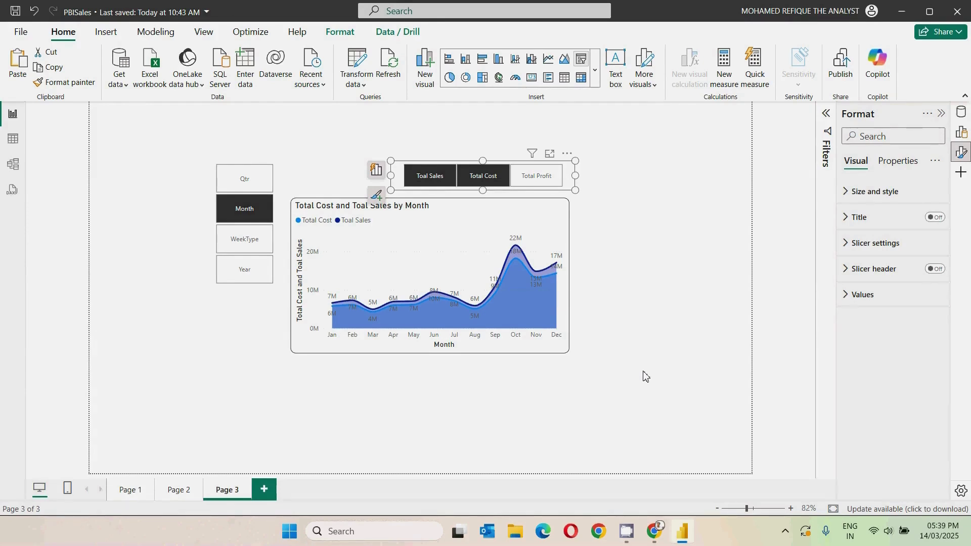
Add a new report page and insert a line chart, enlarged and placed near the middle of the canvas
left_click(264, 488)
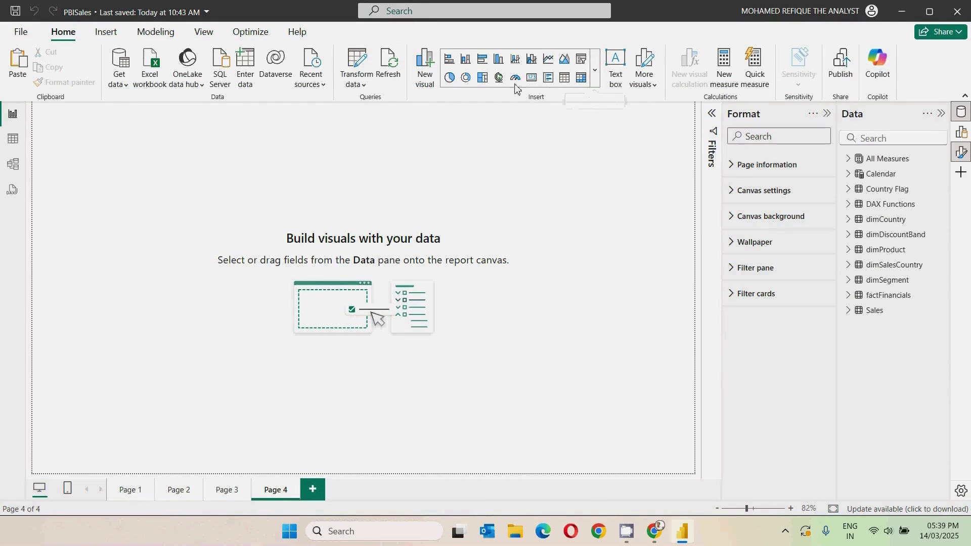
left_click(548, 59)
left_click_drag(95, 178, 351, 239)
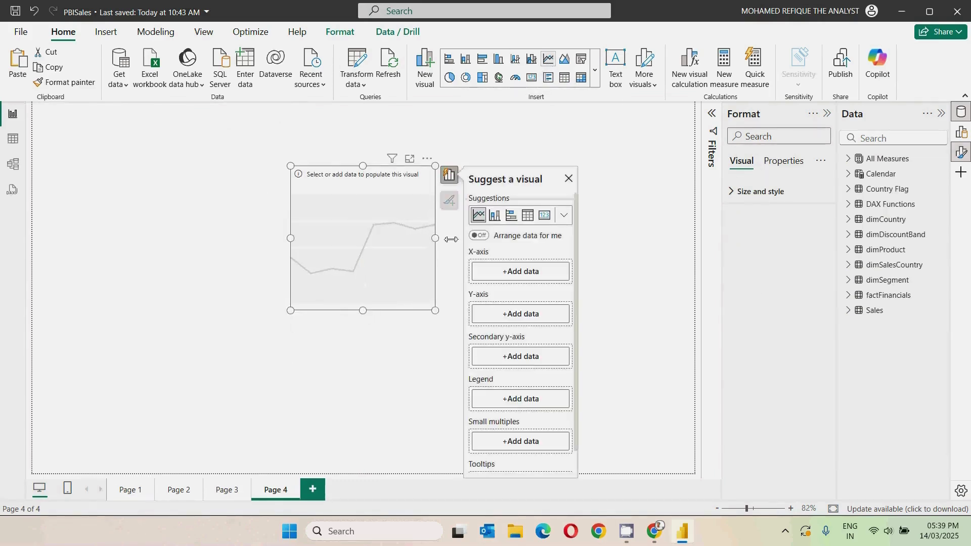
left_click_drag(435, 238, 563, 242)
left_click_drag(427, 256, 364, 268)
left_click_drag(500, 342, 517, 372)
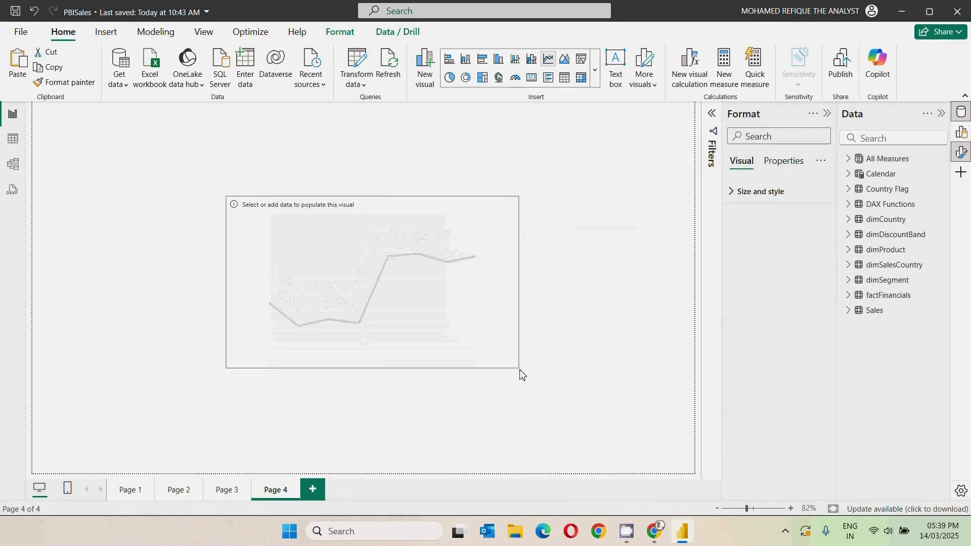
mouse_move(507, 310)
left_mouse_down()
mouse_move(494, 307)
mouse_move(521, 315)
left_mouse_up()
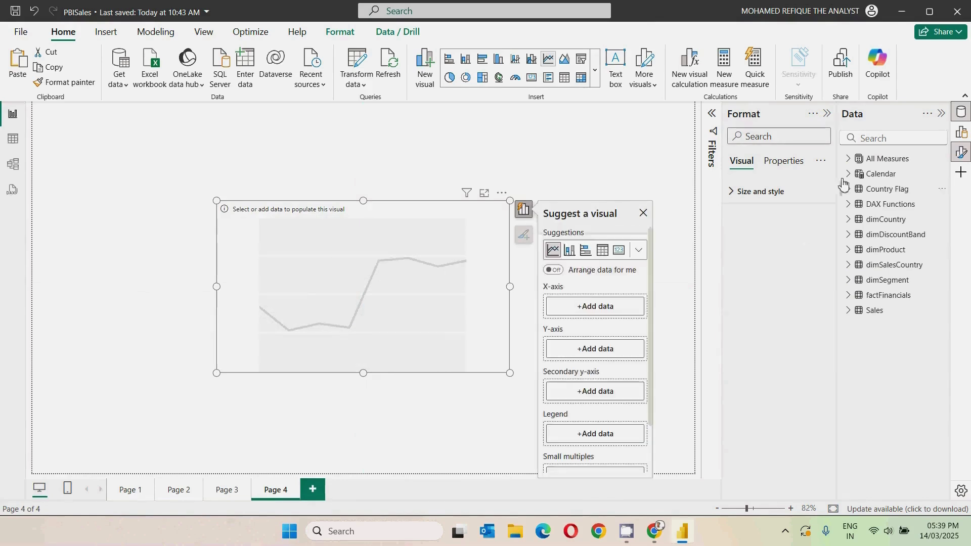
Plot the Toal Sales measure by Month from the Calendar table in the line chart
left_click(848, 158)
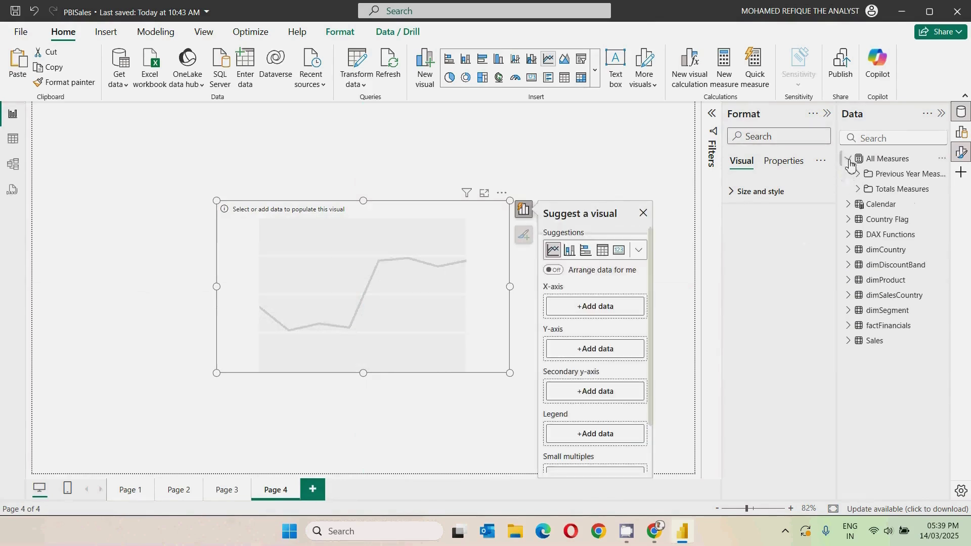
left_click(851, 204)
left_click(868, 235)
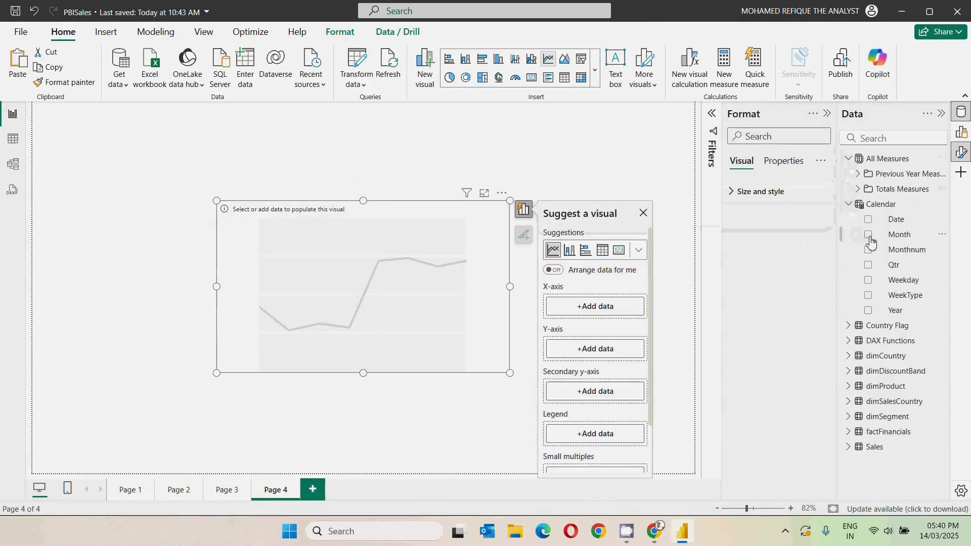
left_click(857, 189)
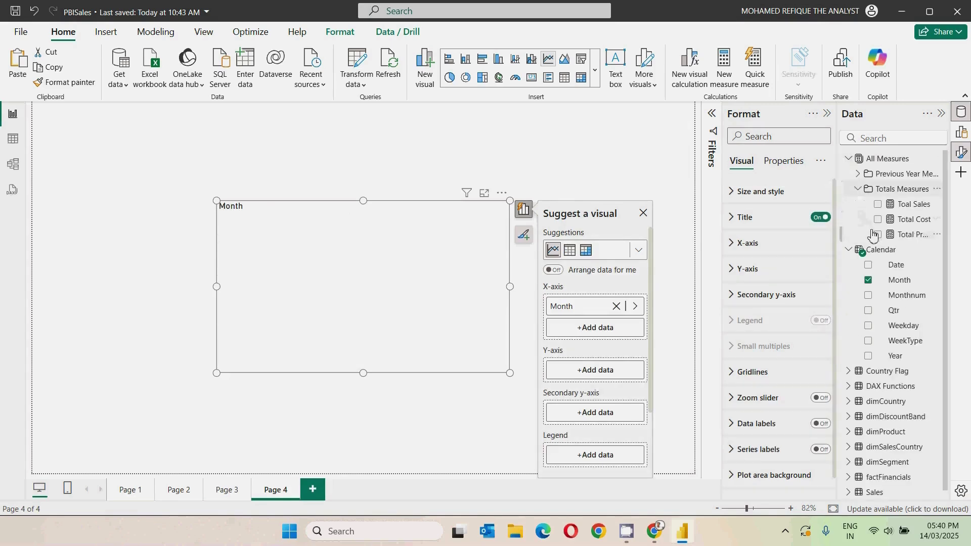
left_click(878, 203)
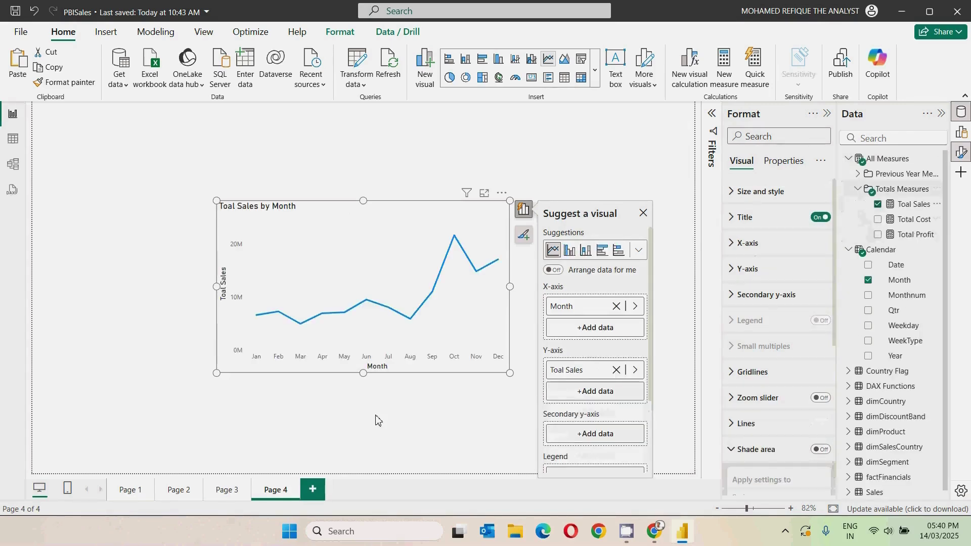
Set the line chart's interpolation type to Smooth
left_click(533, 173)
left_click(392, 218)
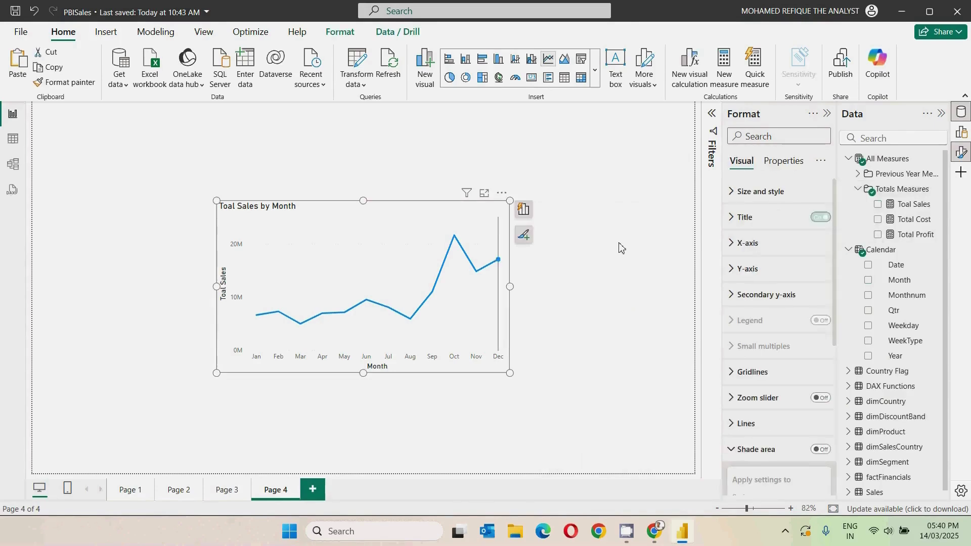
scroll(799, 351, "down", 5)
scroll(797, 346, "up", 5)
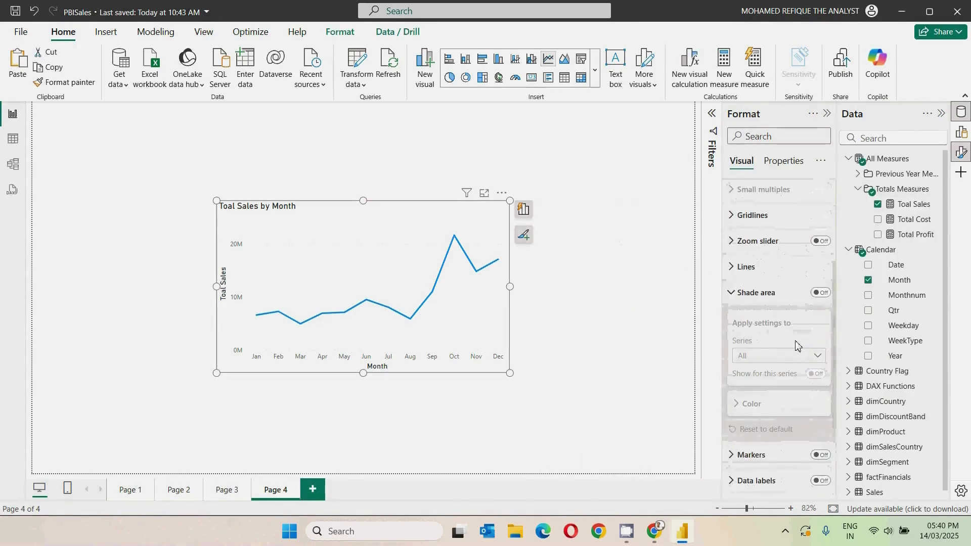
left_click(743, 264)
scroll(779, 339, "down", 1)
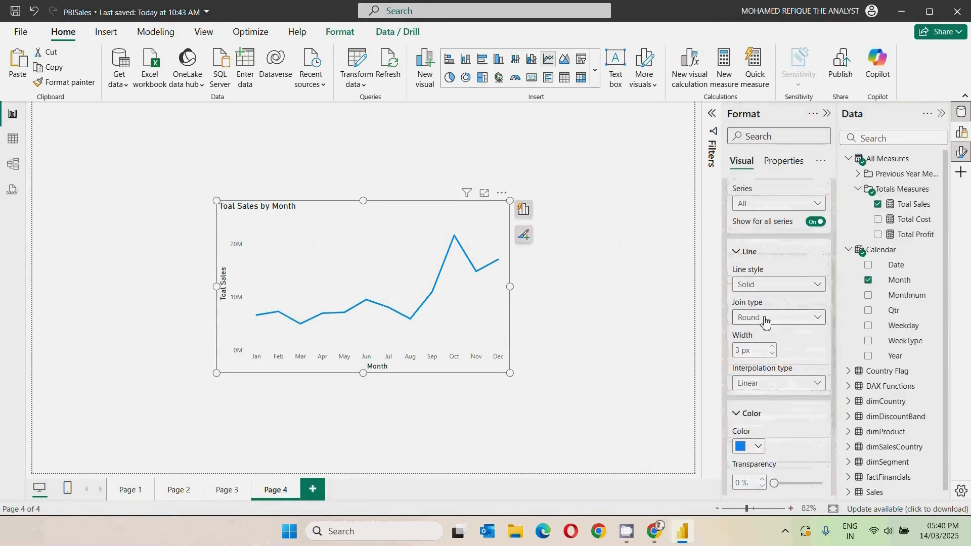
left_click(763, 319)
left_click(761, 343)
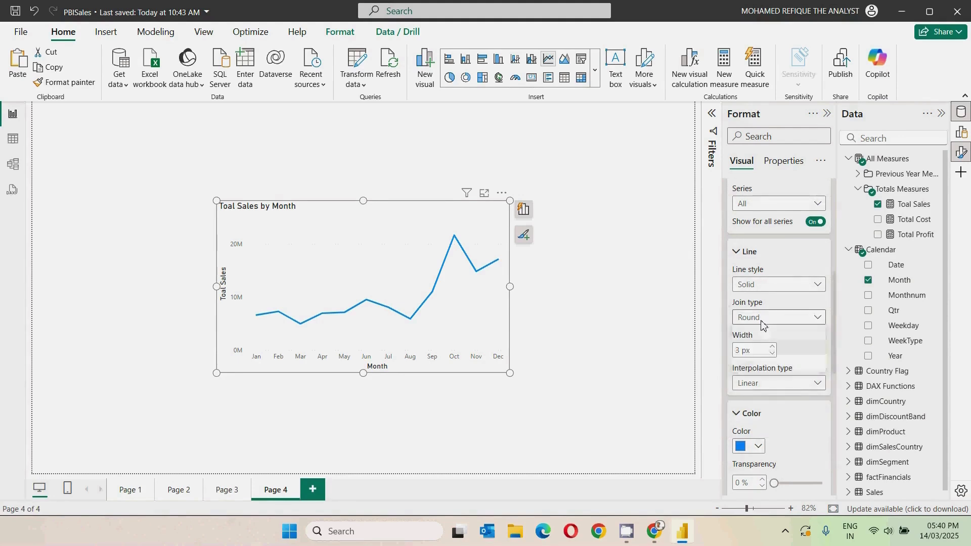
left_click(763, 383)
left_click(764, 411)
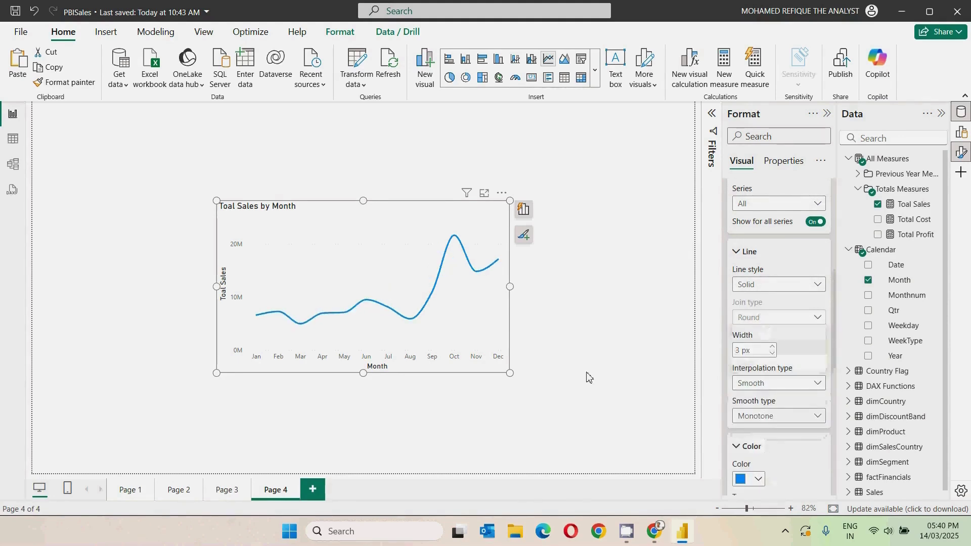
Turn on the shaded area under the chart's line
scroll(829, 283, "up", 3)
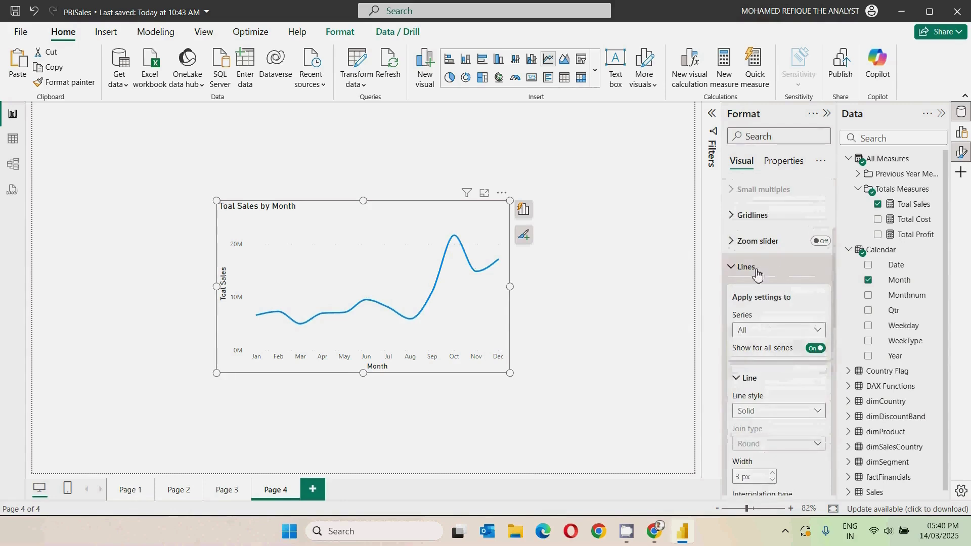
left_click(739, 267)
left_click(818, 294)
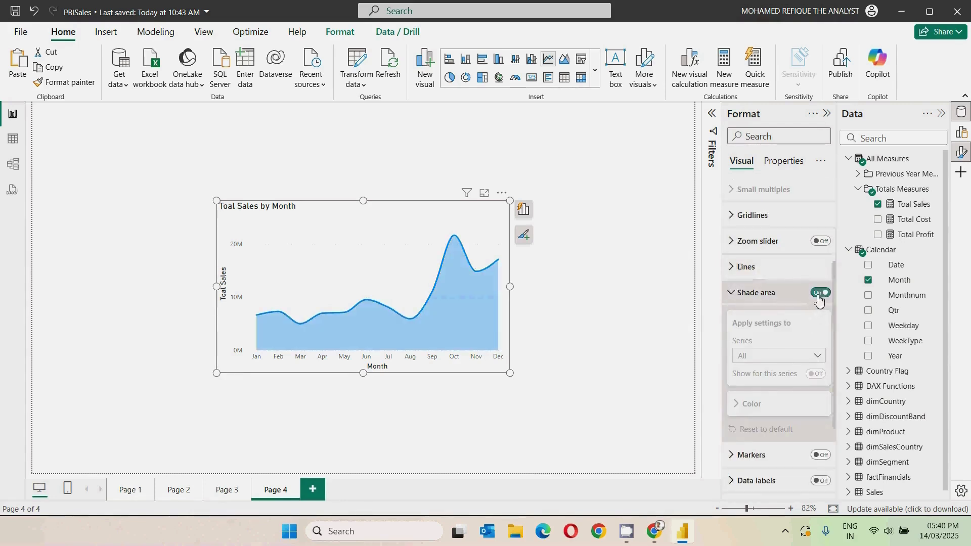
left_click(572, 366)
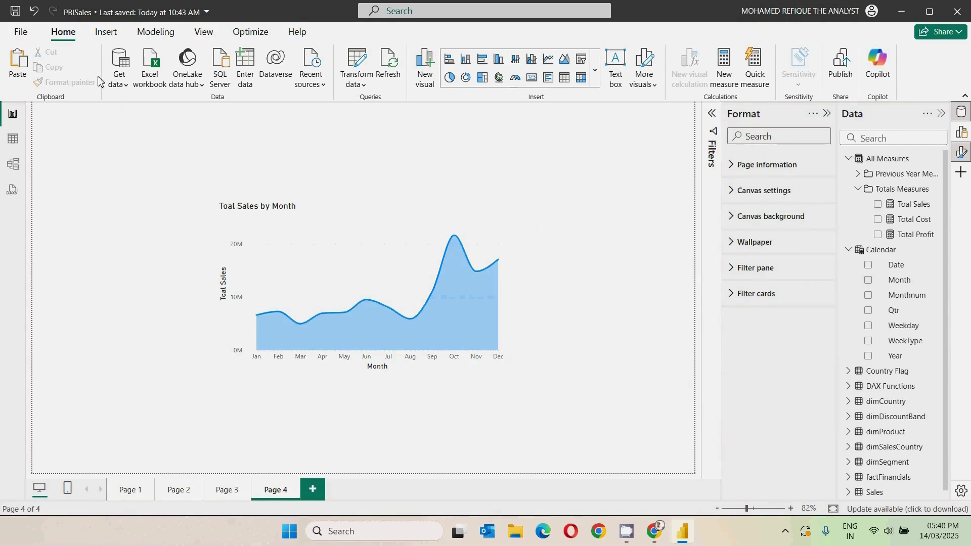
Start a new fields parameter and name it SalesParameter
left_click(152, 32)
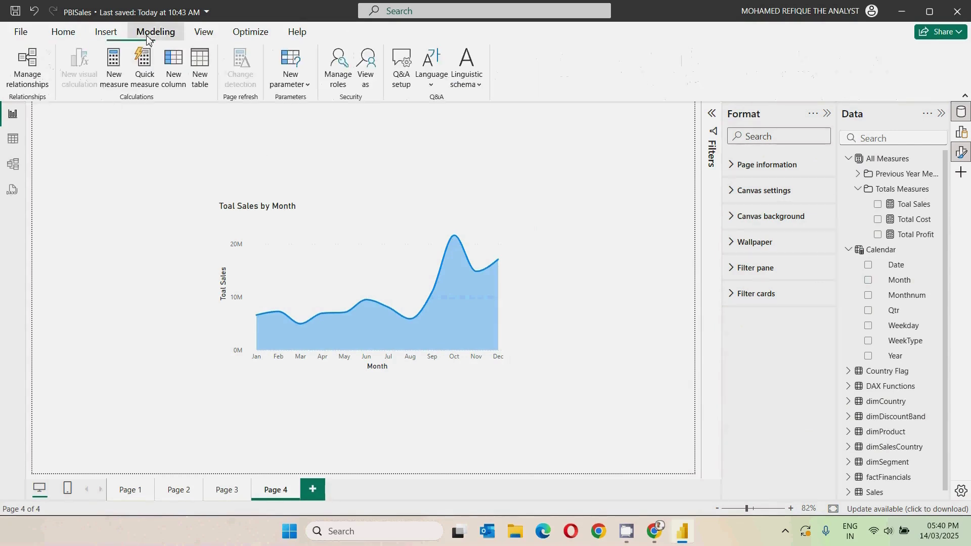
left_click(307, 87)
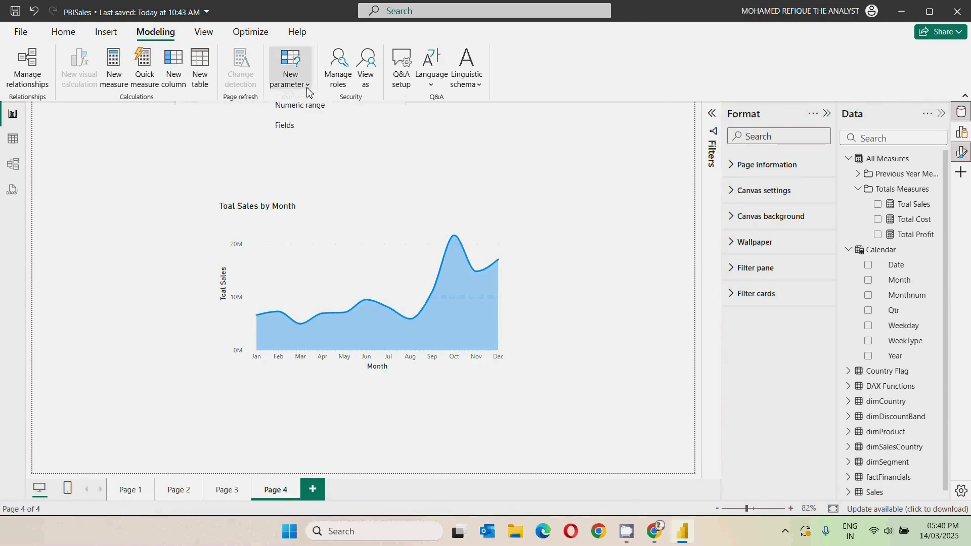
left_click(297, 129)
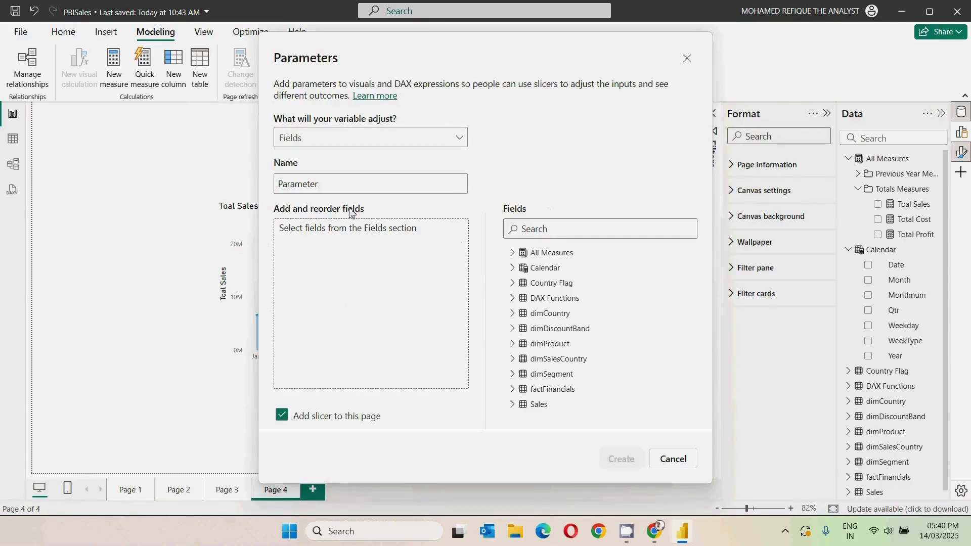
left_click(281, 185)
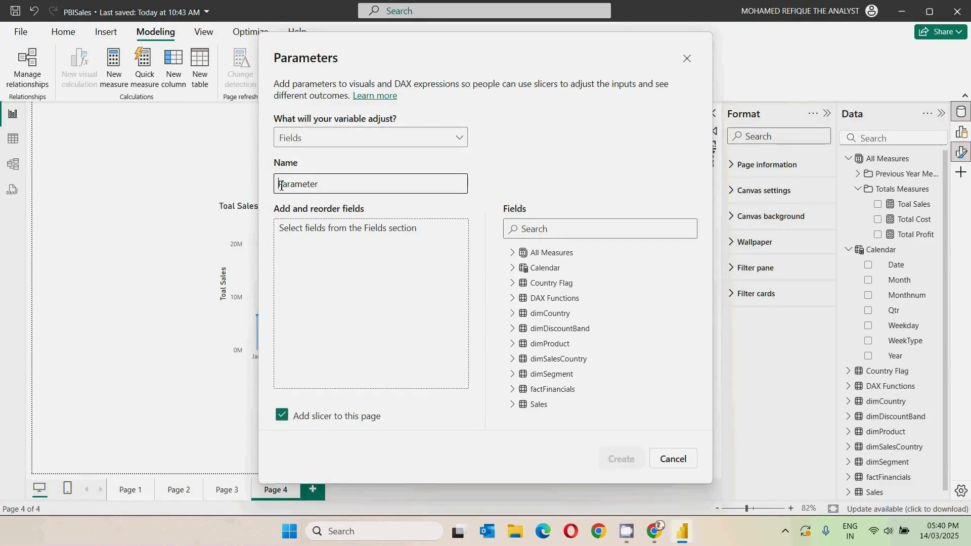
type("Sales")
Add Toal Sales, Total Cost and Total Profit to the parameter and create it with a slicer on this page
left_click(512, 253)
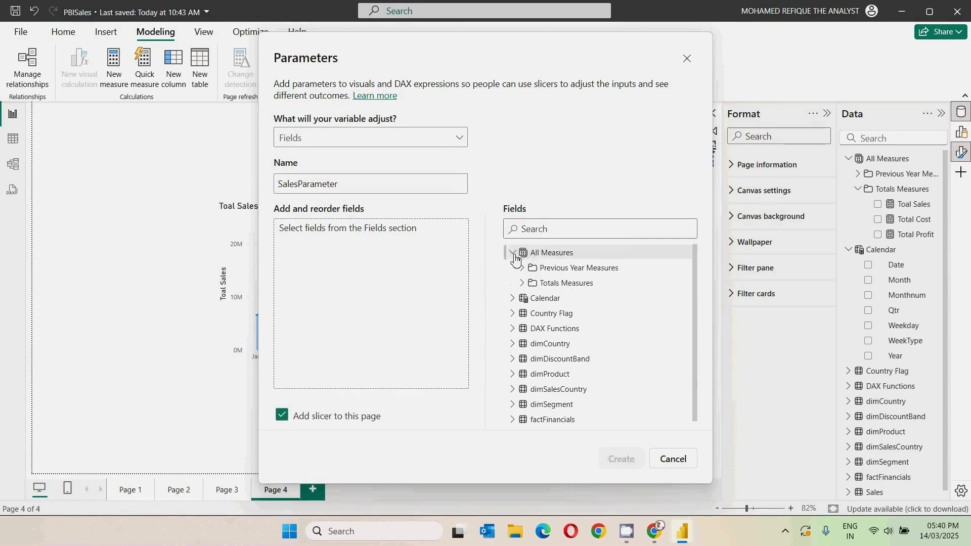
left_click(521, 284)
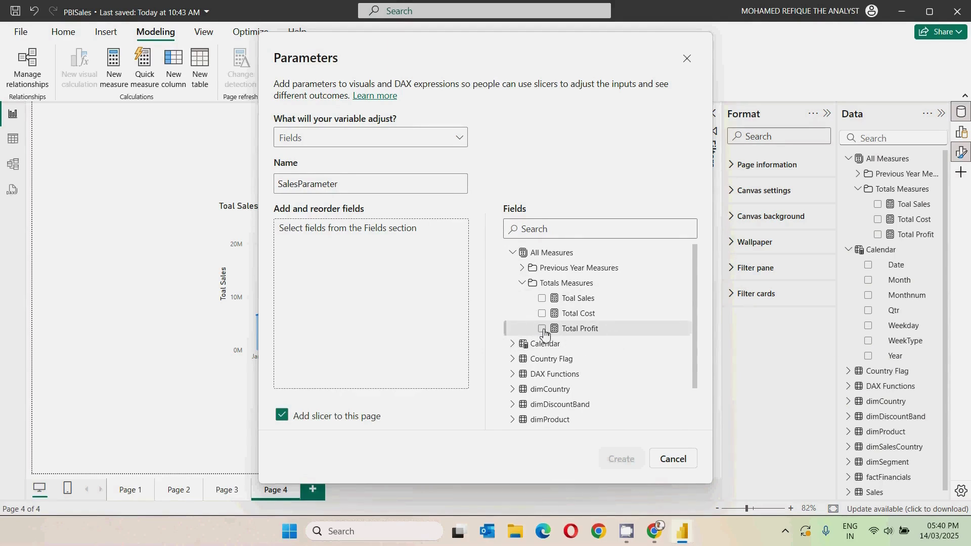
left_click(542, 298)
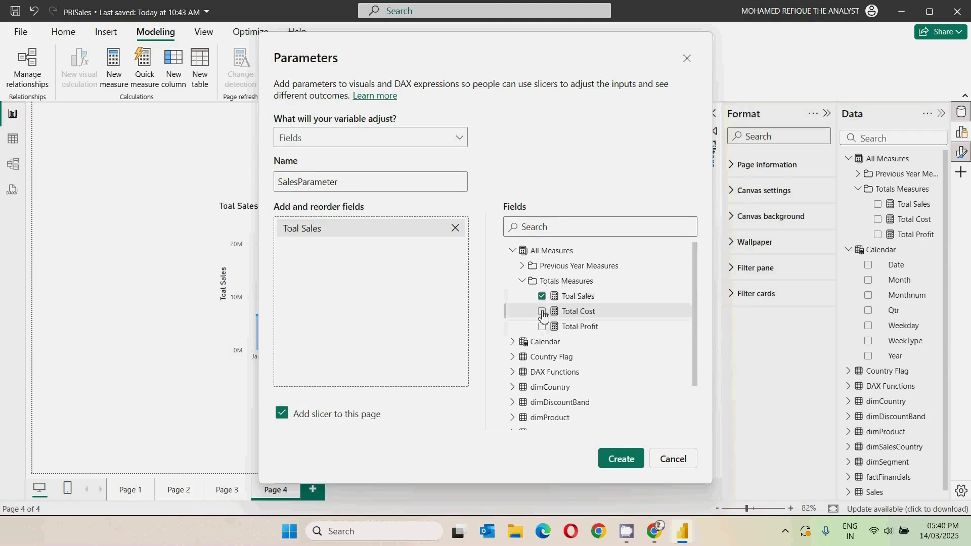
left_click(542, 311)
left_click(542, 326)
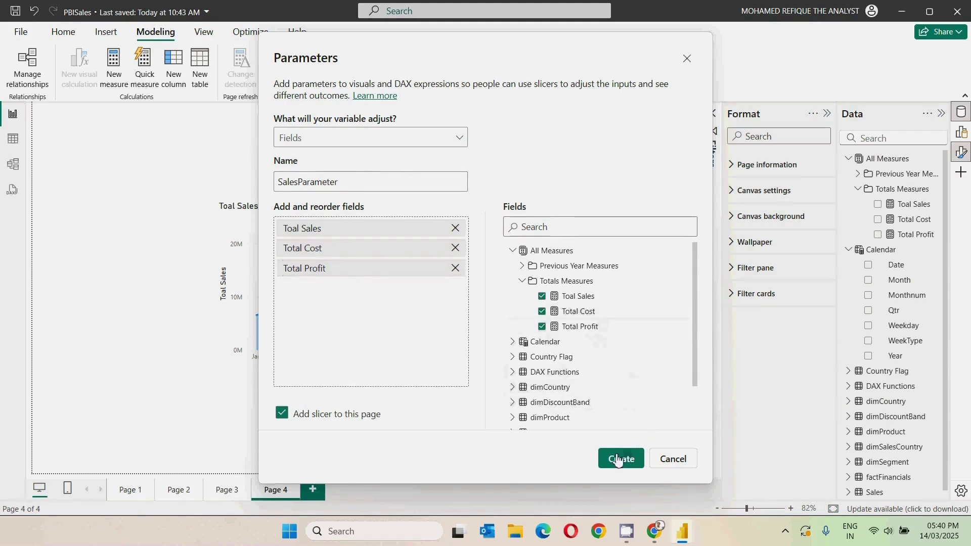
left_click(617, 459)
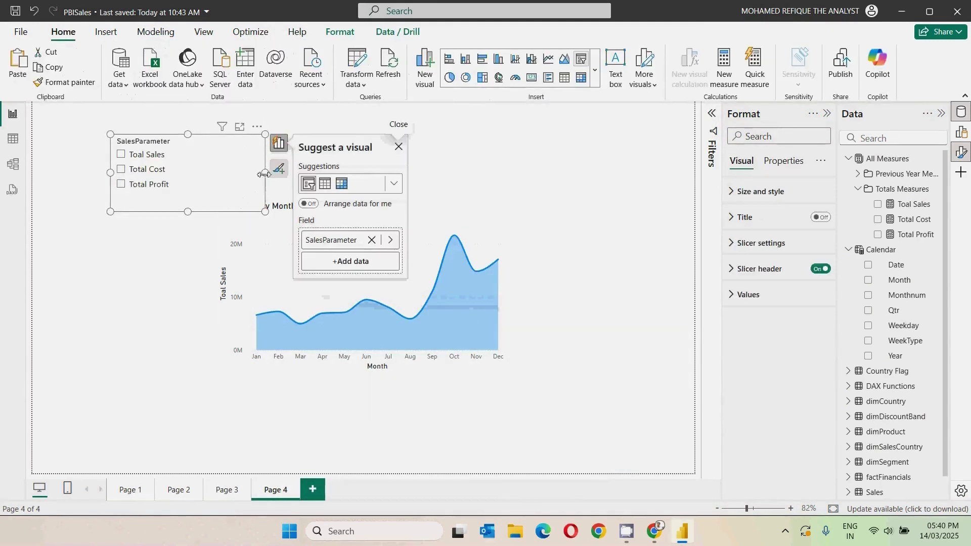
Make the SalesParameter slicer wider and shorter, and select Toal Sales in it
left_click_drag(265, 173, 312, 173)
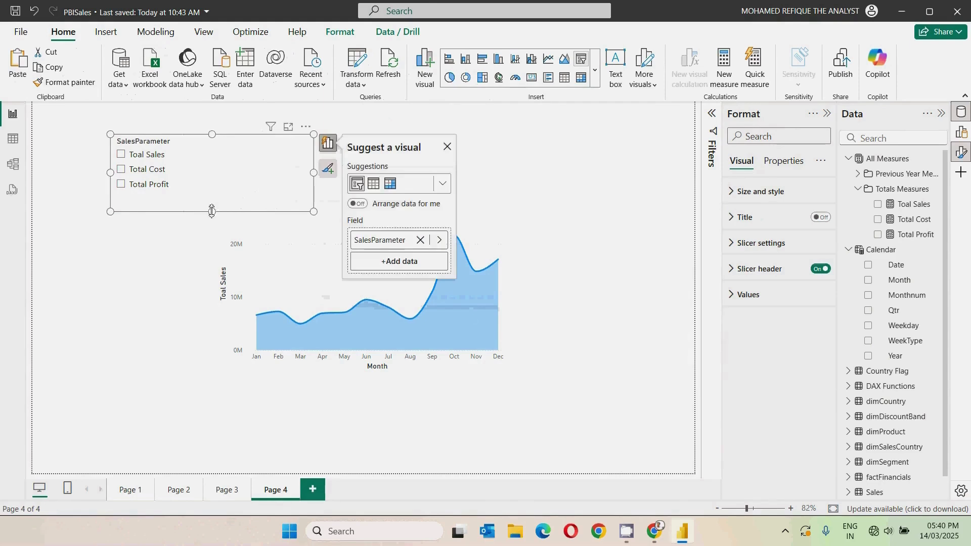
left_click_drag(212, 212, 213, 187)
left_click(228, 154)
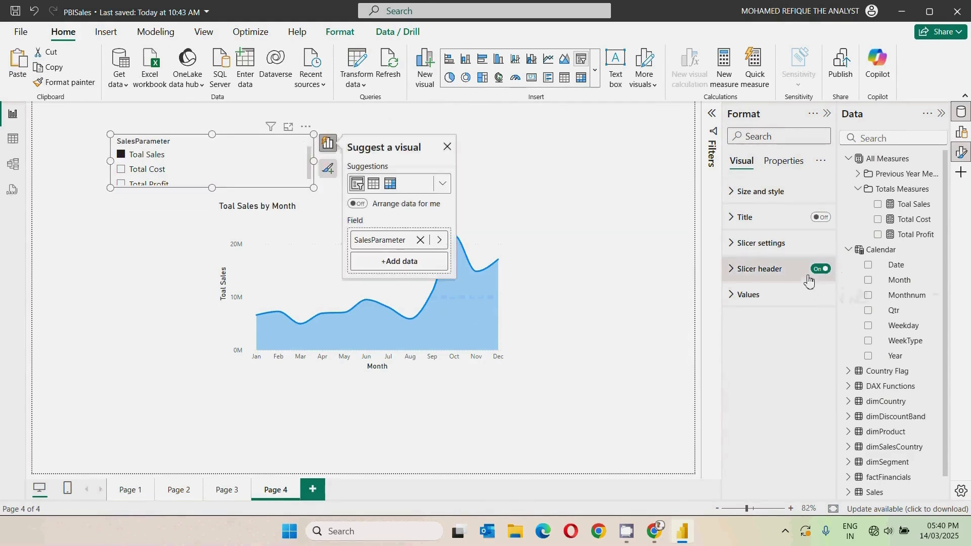
Turn off the SalesParameter slicer's header and set the slicer style to Tile
left_click(821, 270)
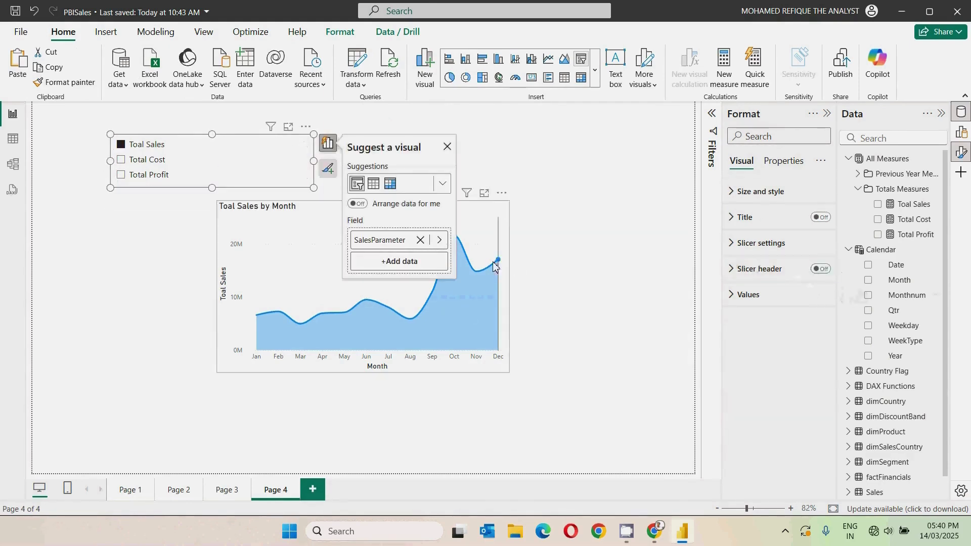
left_click(764, 244)
left_click(766, 307)
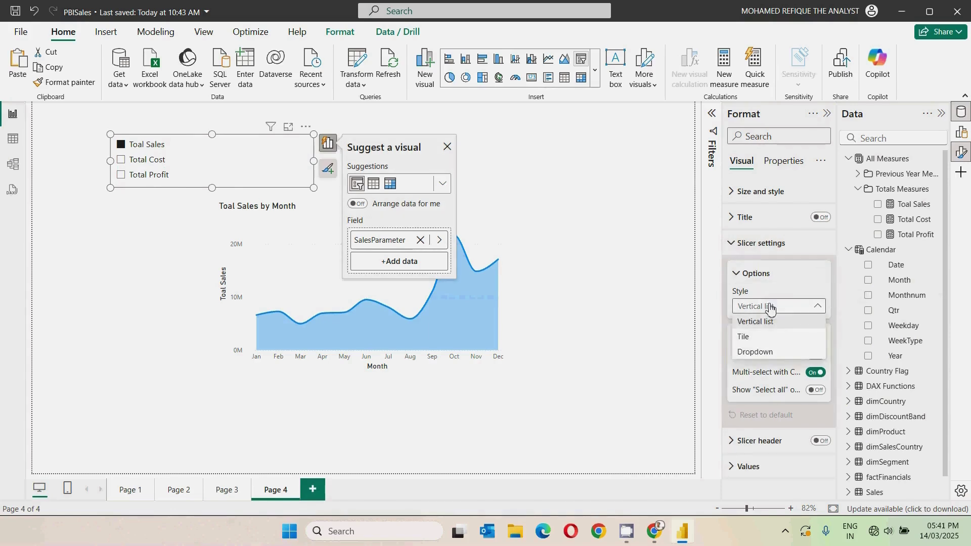
left_click(762, 340)
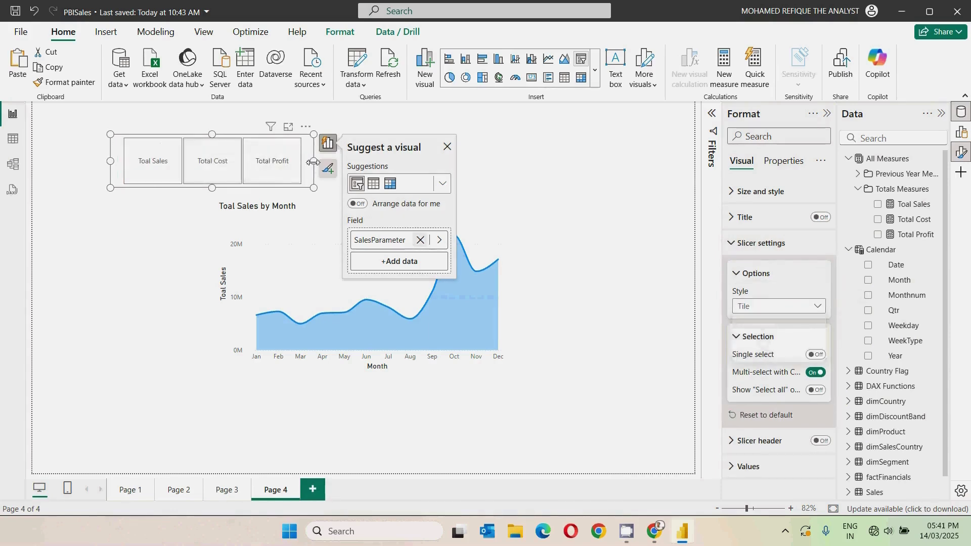
Resize the SalesParameter slicer to a slim row of three tiles and place it above the chart's right part
left_click_drag(380, 160, 389, 161)
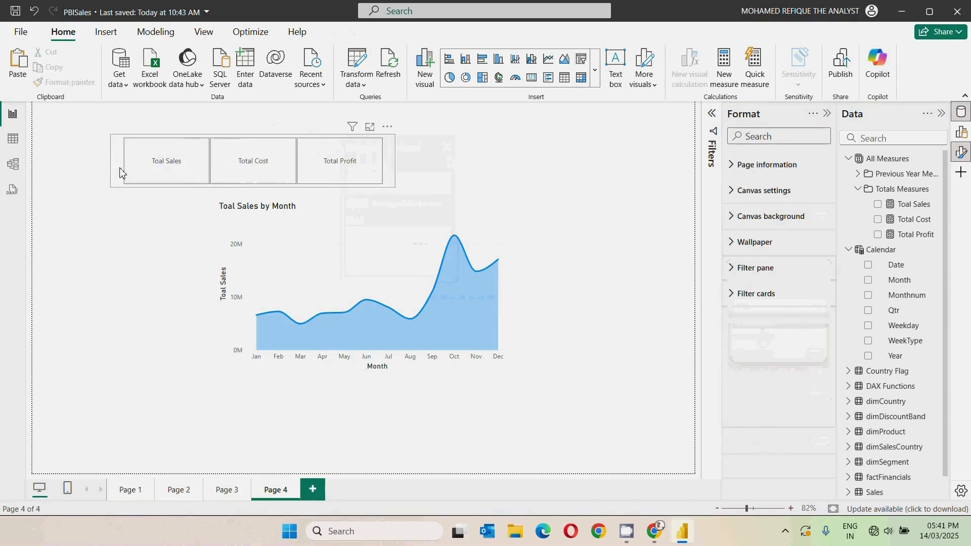
left_click(148, 185)
left_click_drag(255, 183, 254, 169)
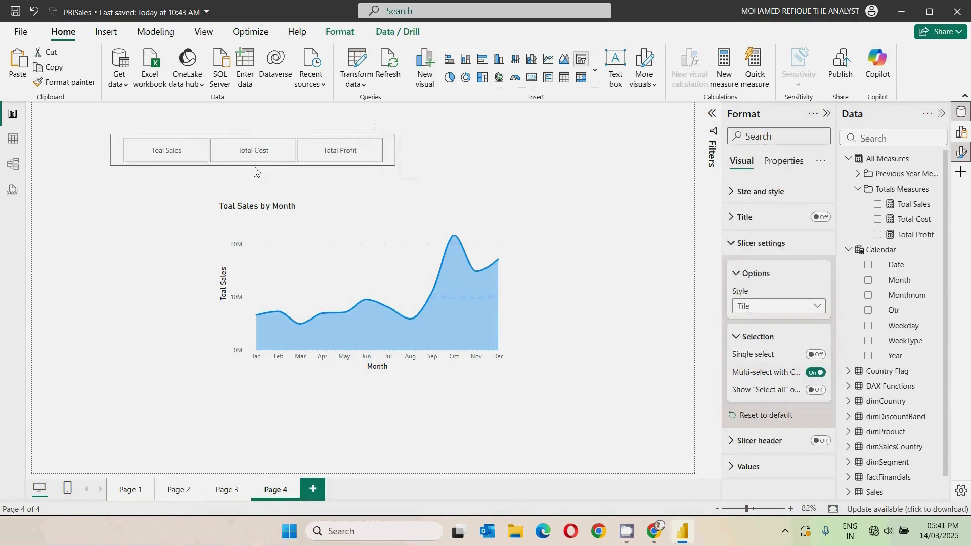
left_click_drag(388, 150, 495, 161)
left_click(530, 234)
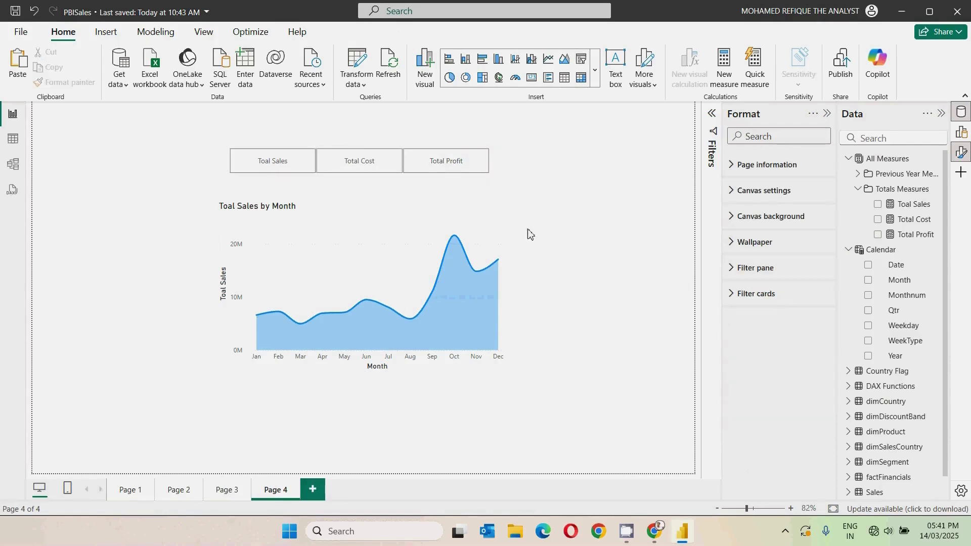
left_click(219, 162)
left_click_drag(217, 161, 267, 163)
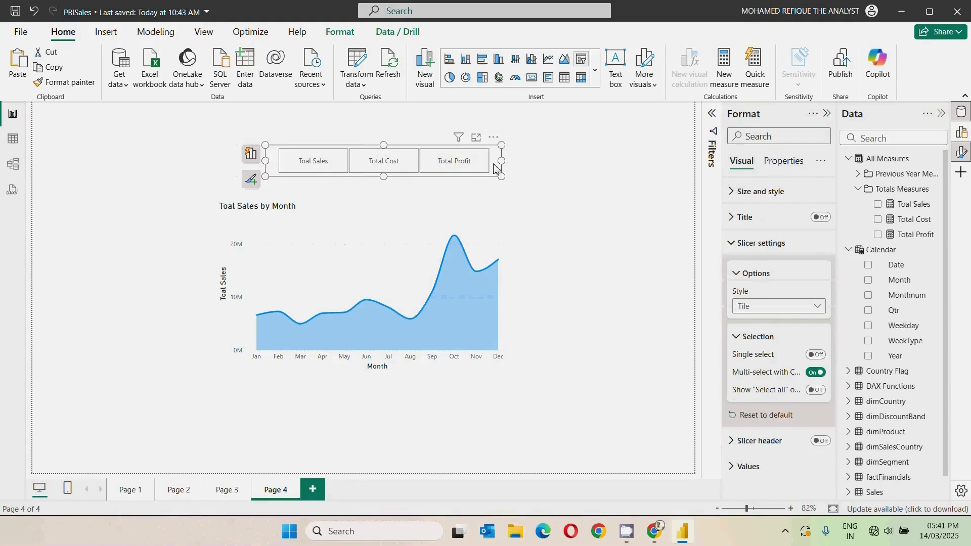
left_click(551, 199)
Start a new fields parameter and name it PeriodParameter
left_click(156, 31)
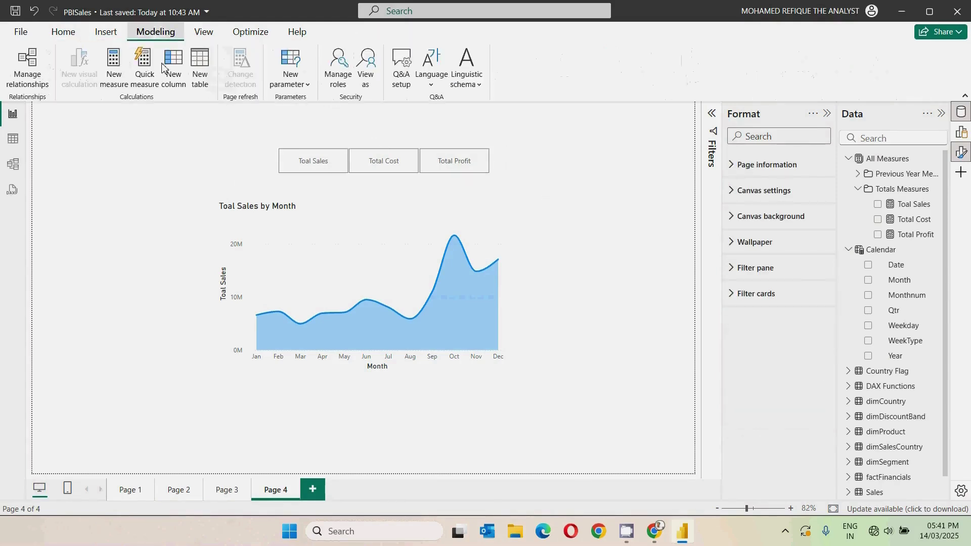
left_click(303, 84)
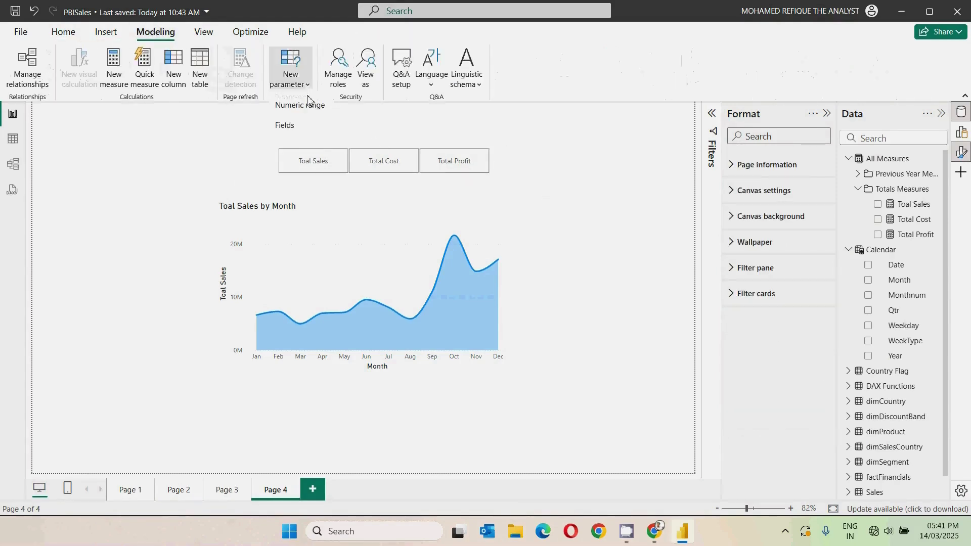
left_click(301, 130)
left_click(278, 187)
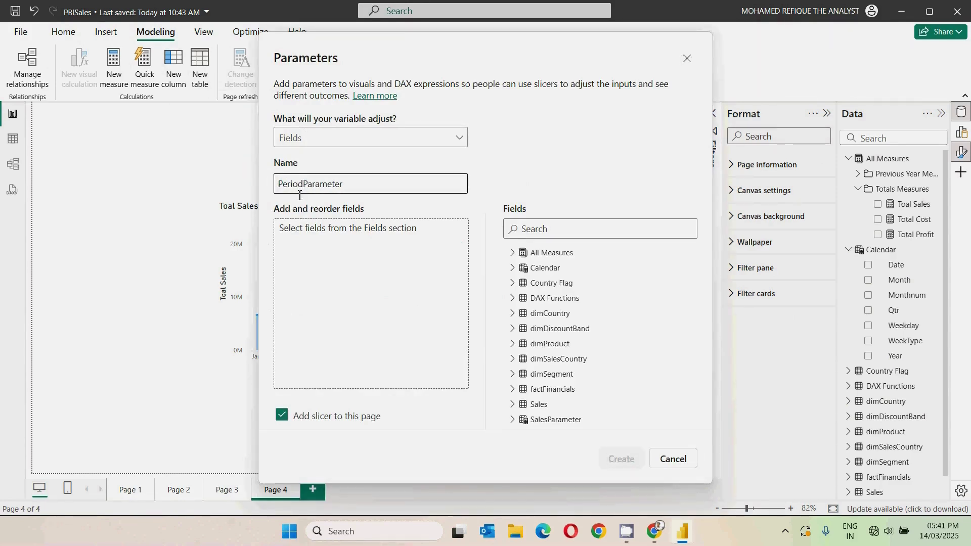
Add Month, Qtr, WeekType and Year from the Calendar table to the parameter and create it with a slicer on this page
left_click(512, 268)
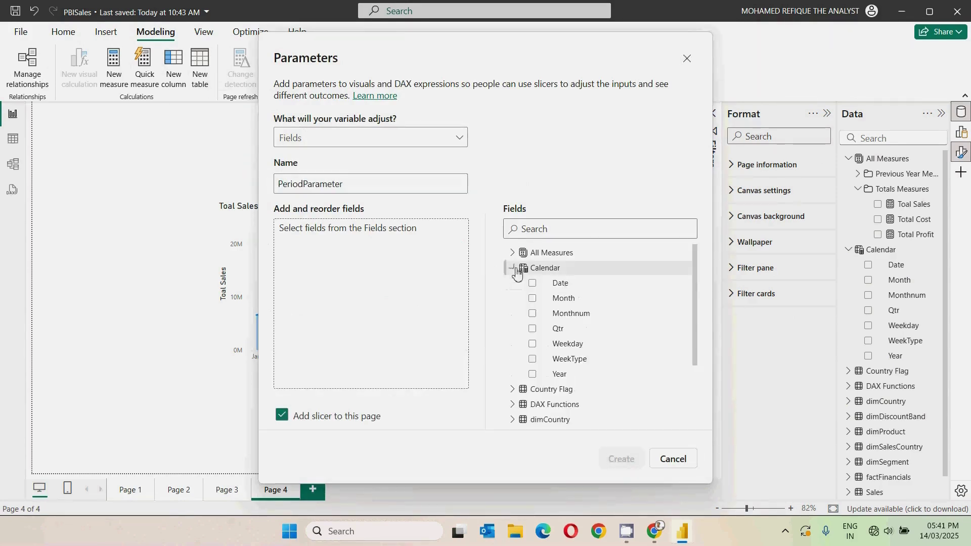
left_click(534, 299)
left_click(532, 329)
left_click(532, 358)
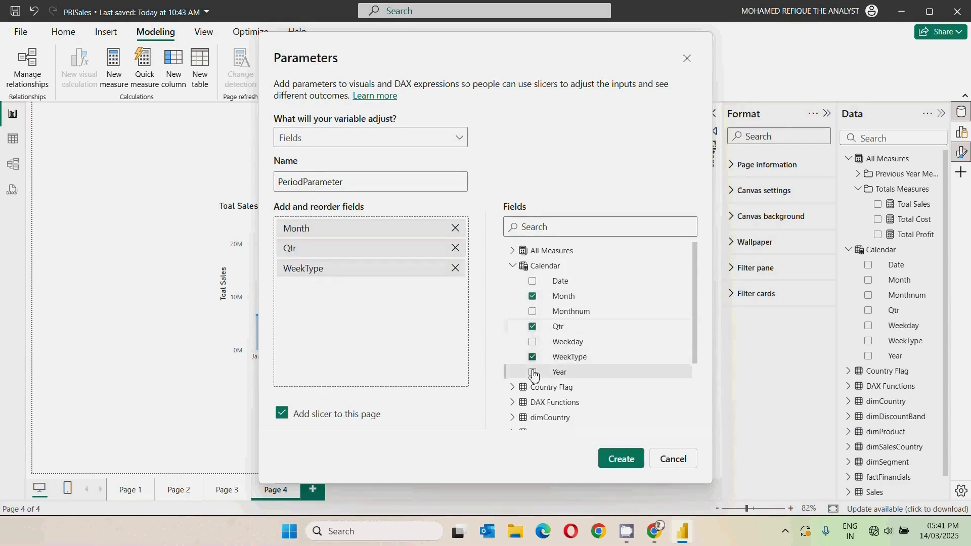
left_click(532, 373)
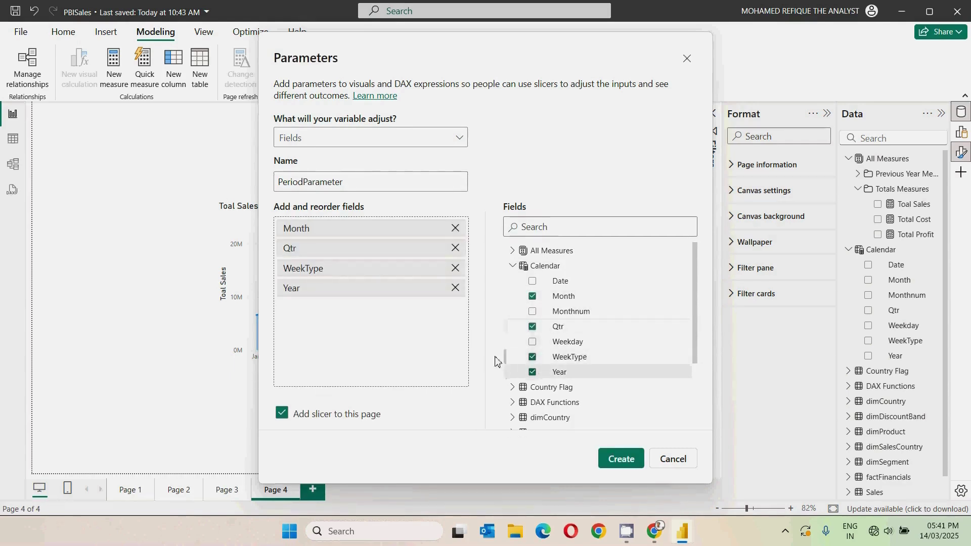
left_click(617, 467)
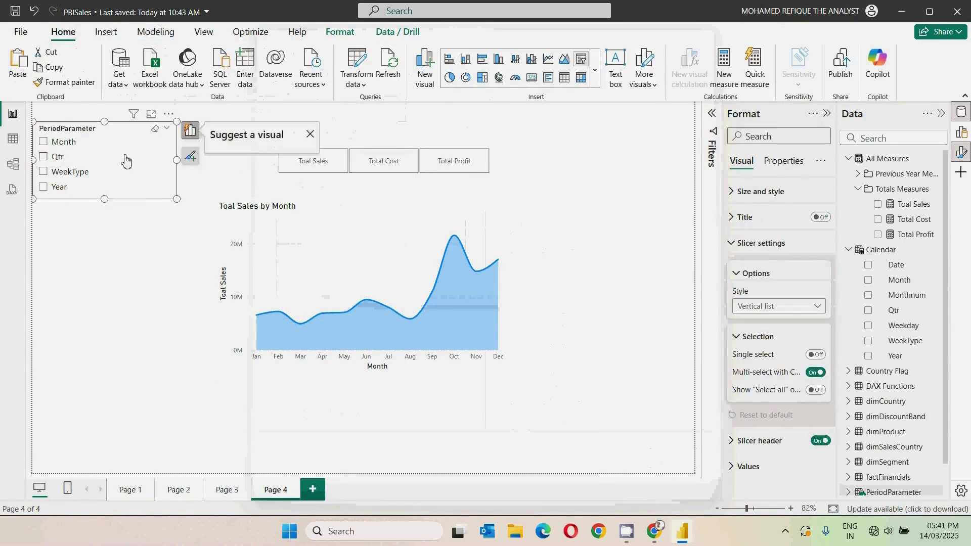
Move the PeriodParameter slicer down beside the chart, turn off its header and set its style to Tile
left_click_drag(126, 161, 147, 216)
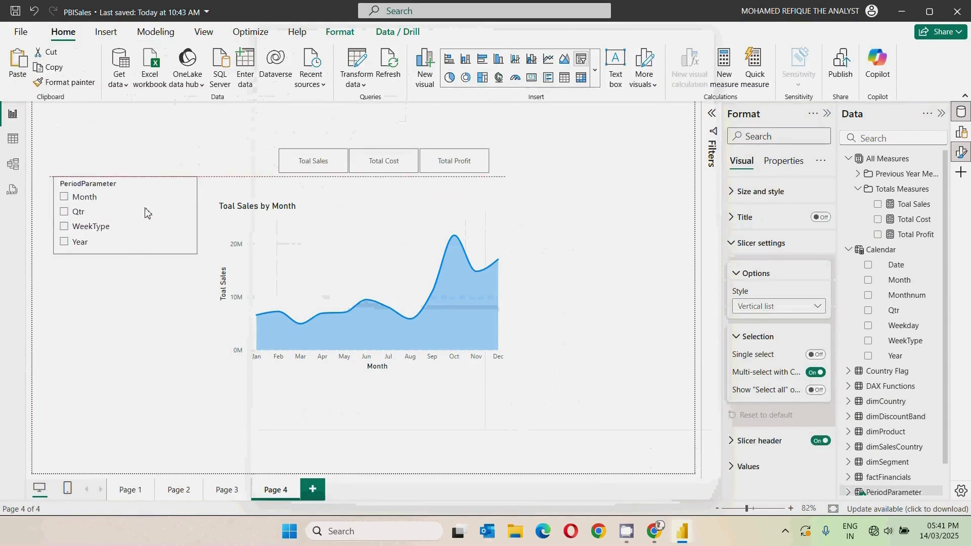
left_click(820, 440)
left_click(758, 306)
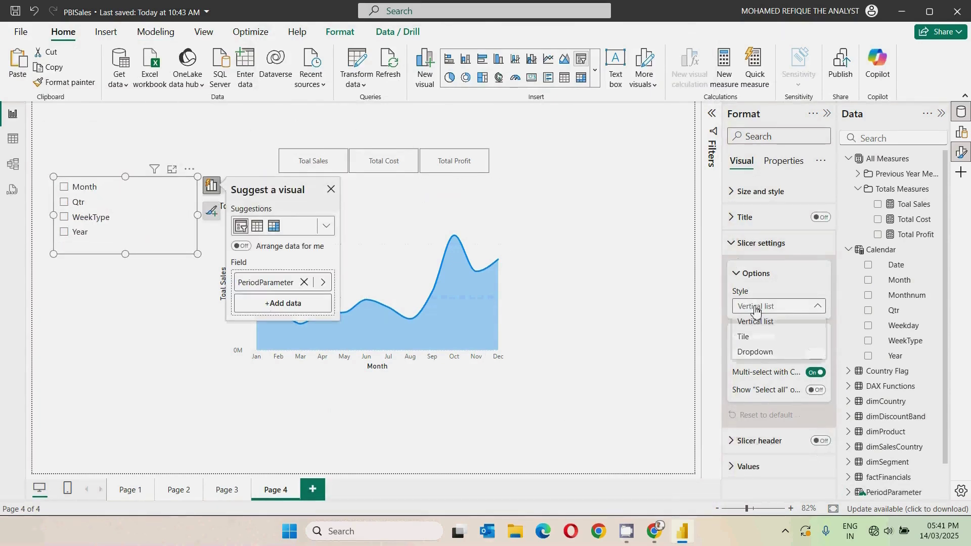
left_click(748, 335)
Make the PeriodParameter slicer narrower and taller so its four tiles stack in one column beside the chart
left_click_drag(197, 216, 174, 207)
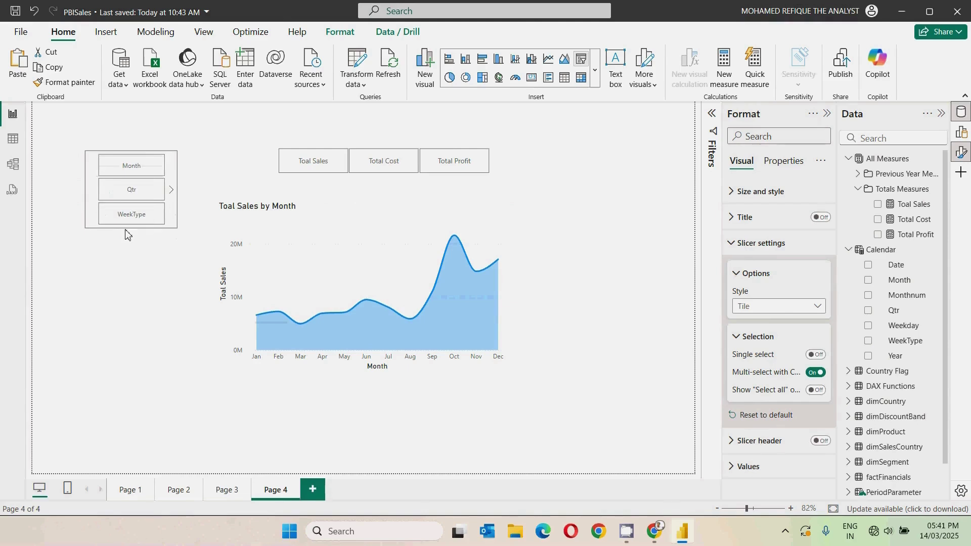
left_click_drag(127, 230, 134, 302)
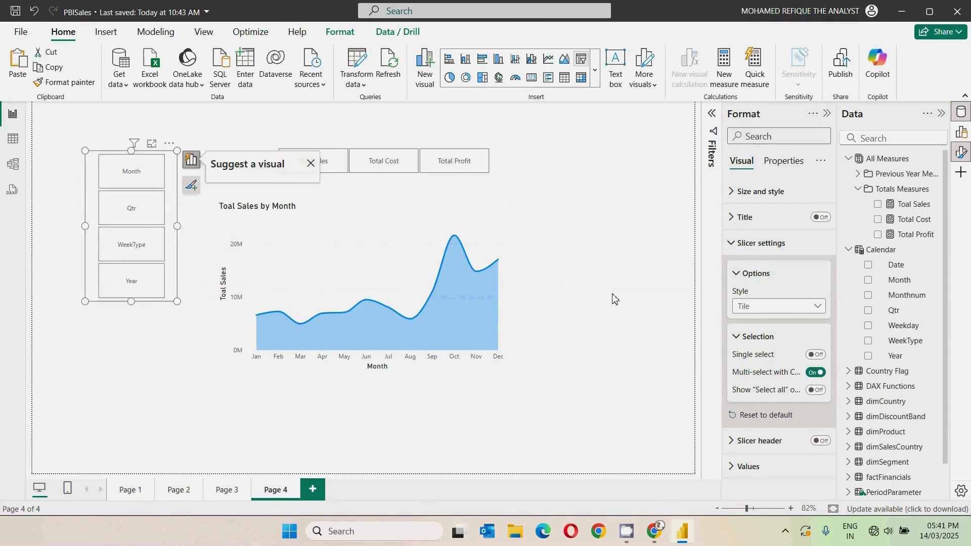
left_click(639, 292)
Select Toal Sales in the measure slicer and Month in the period slicer
left_click(314, 167)
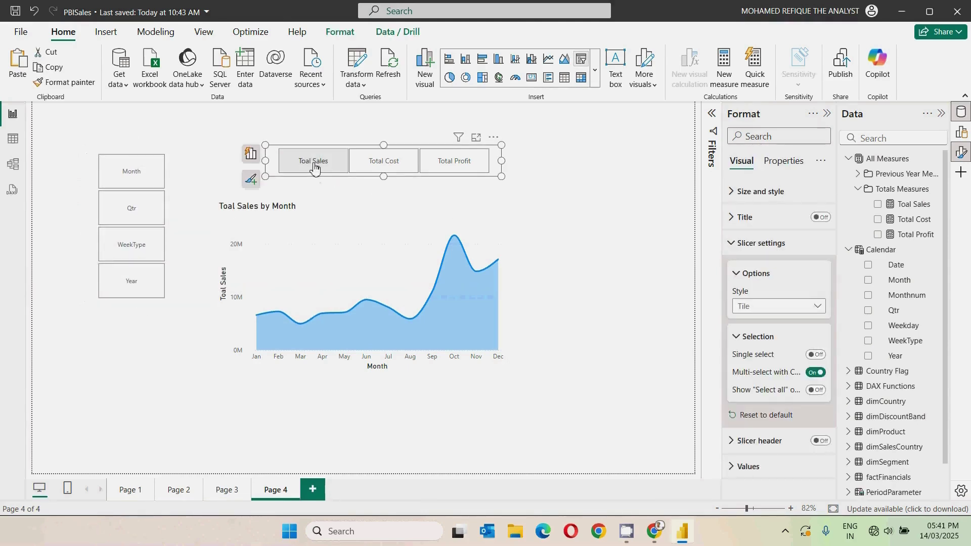
left_click(314, 167)
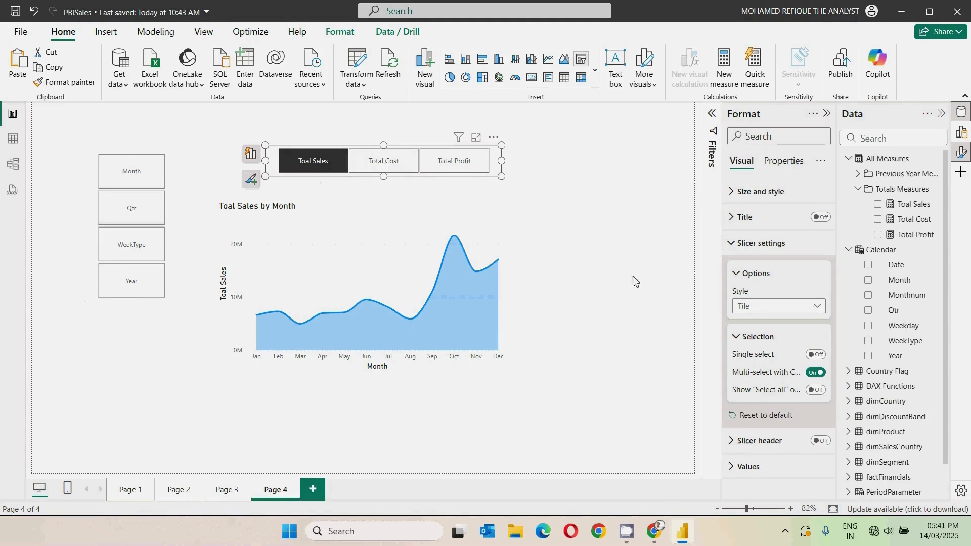
left_click(162, 171)
left_click(162, 171)
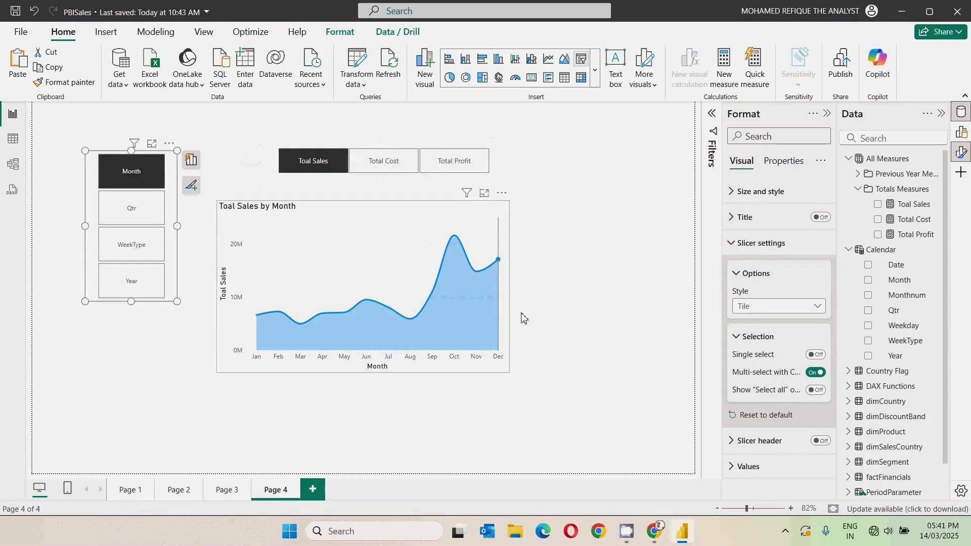
left_click(608, 303)
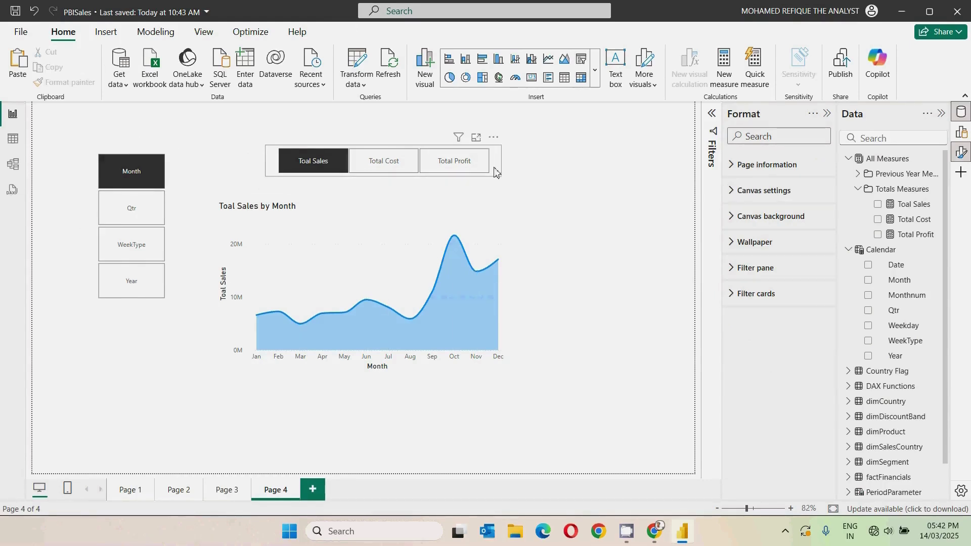
Replace Month on the line chart's X-axis with the PeriodParameter field
left_click(503, 222)
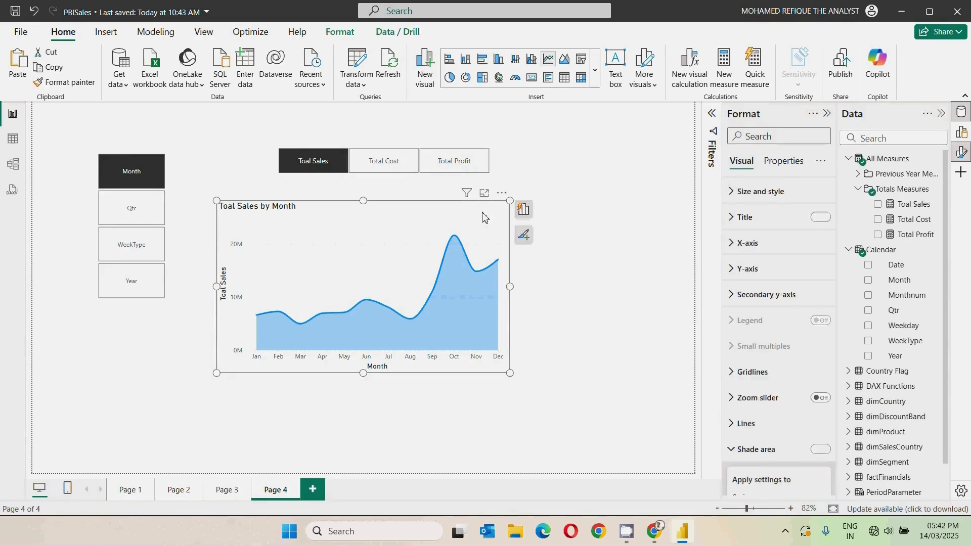
left_click(525, 234)
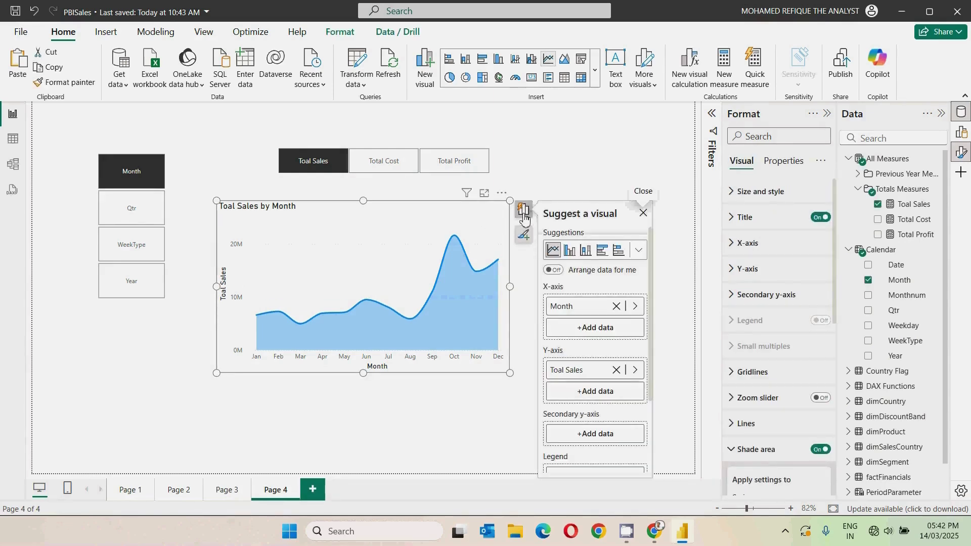
left_click(636, 306)
scroll(699, 217, "down", 3)
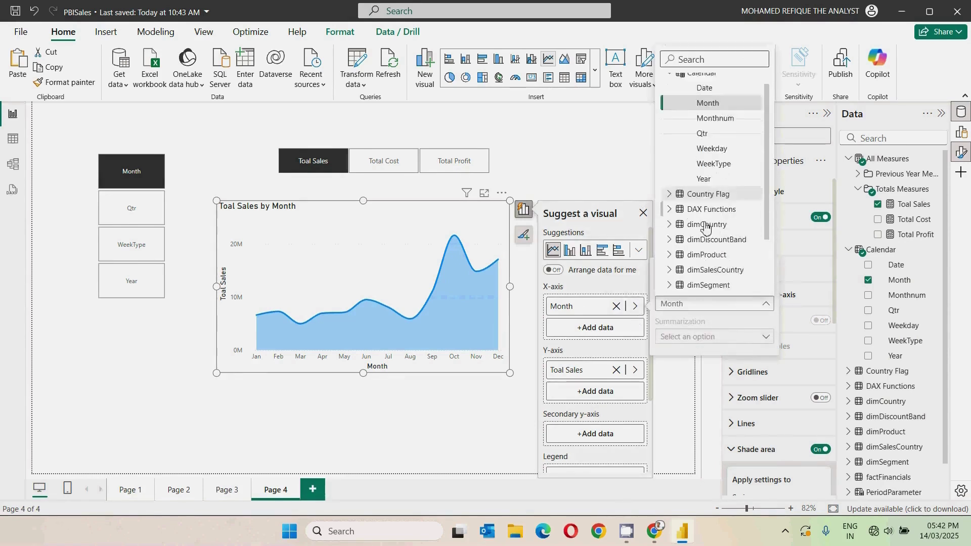
left_click(708, 252)
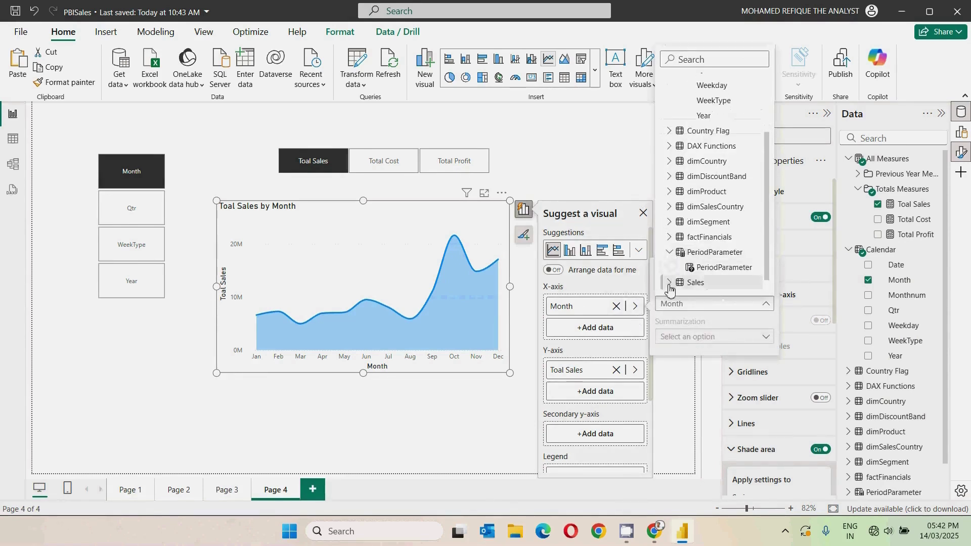
left_click(723, 267)
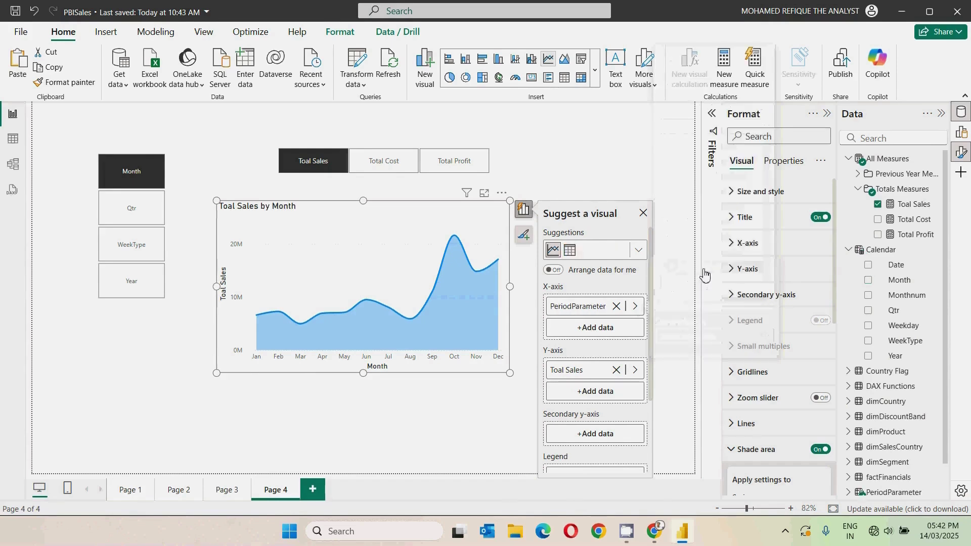
Replace Toal Sales on the line chart's Y-axis with the SalesParameter field
left_click(635, 372)
scroll(682, 323, "down", 2)
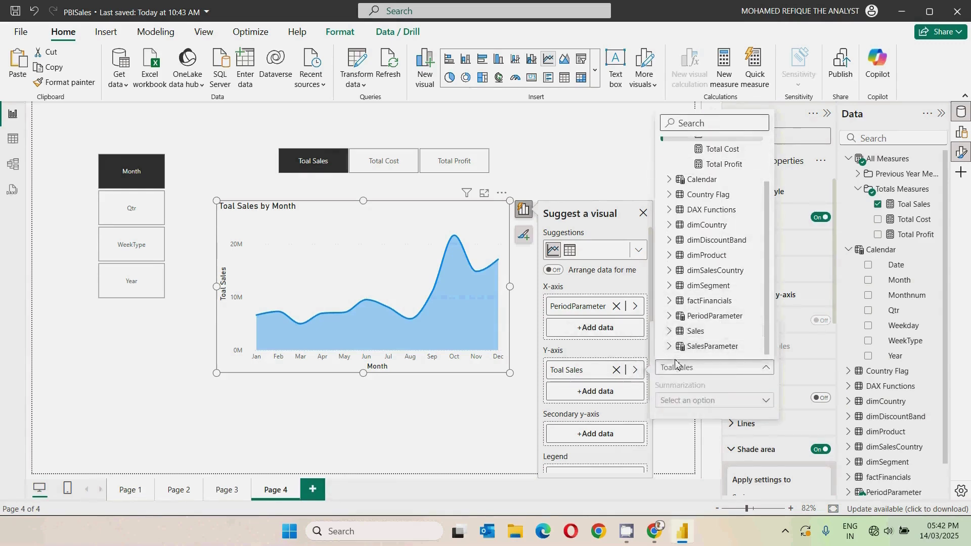
left_click(668, 347)
left_click(713, 347)
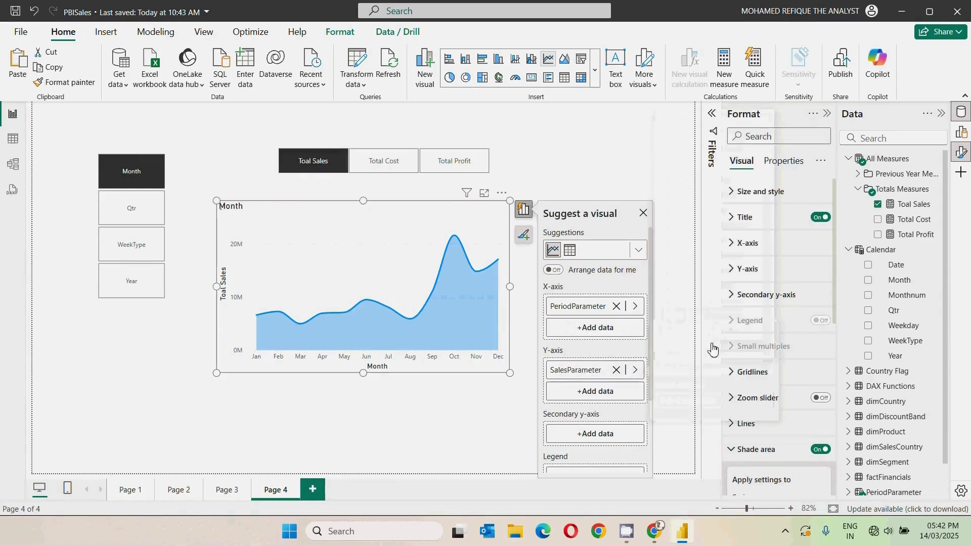
left_click(666, 217)
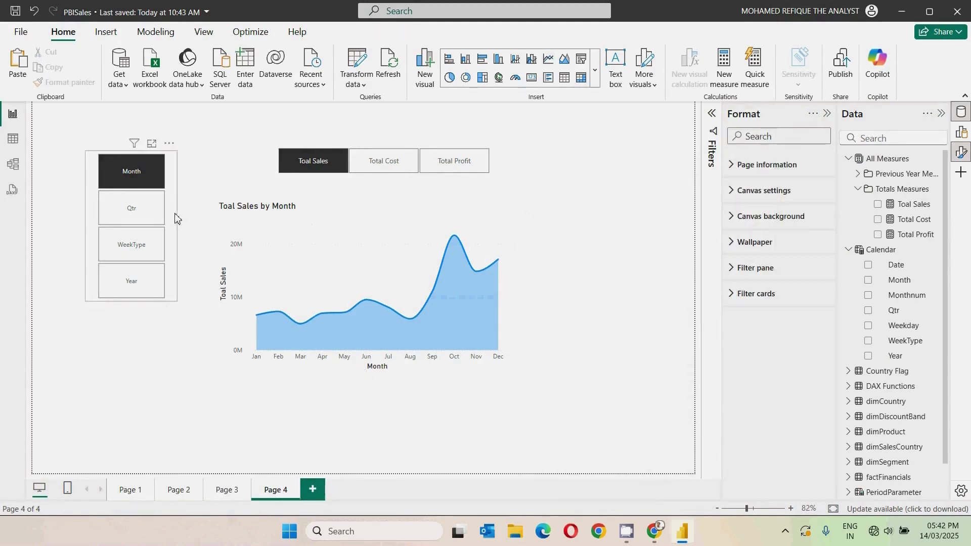
Move the period slicer slightly closer to the chart, keeping Month and Toal Sales selected in the slicers
left_click_drag(185, 218, 198, 220)
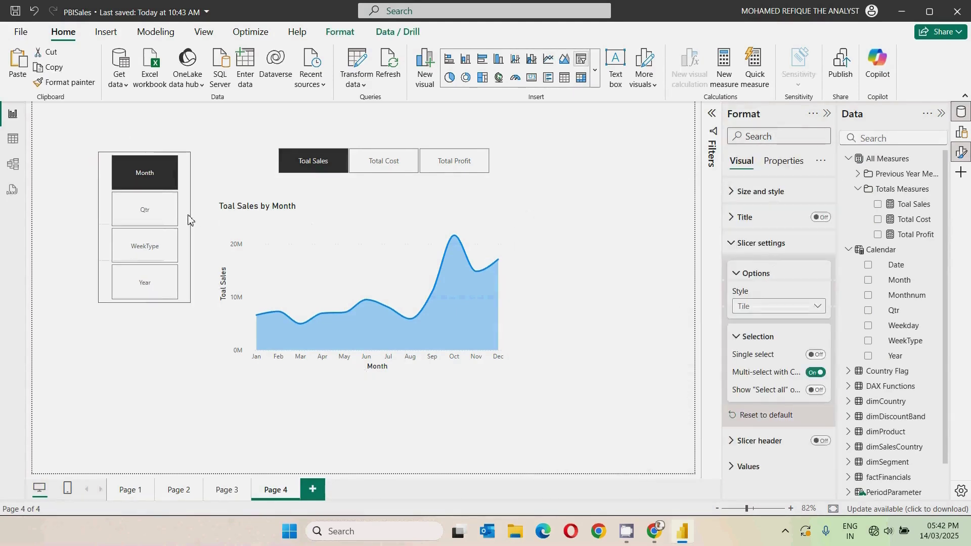
left_click(144, 177)
left_click(314, 162)
left_click(314, 162)
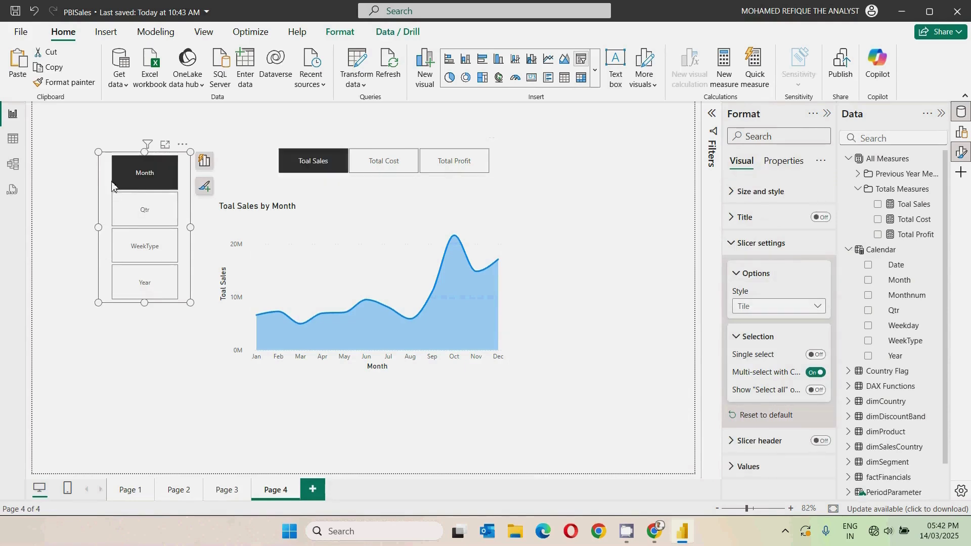
left_click(131, 181)
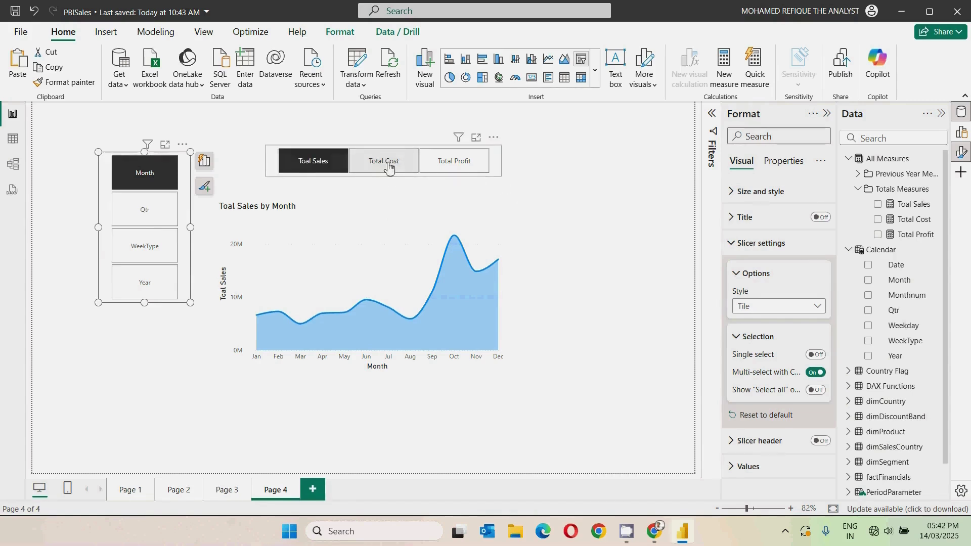
Test the chart with Total Cost and Total Profit selected in the measure slicer
left_click(389, 168)
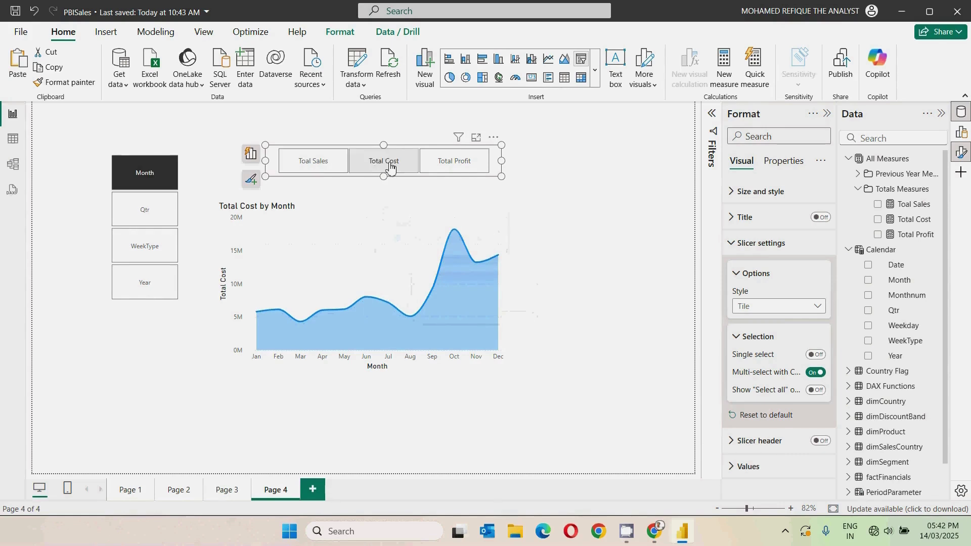
left_click(454, 171)
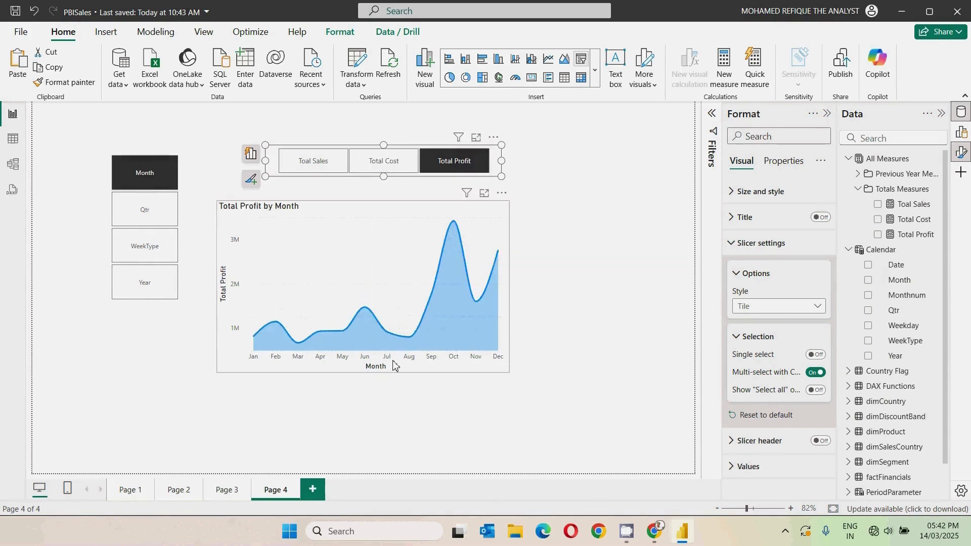
Turn on data labels for the Total Profit by Month line chart
left_click(498, 222)
left_click(765, 448)
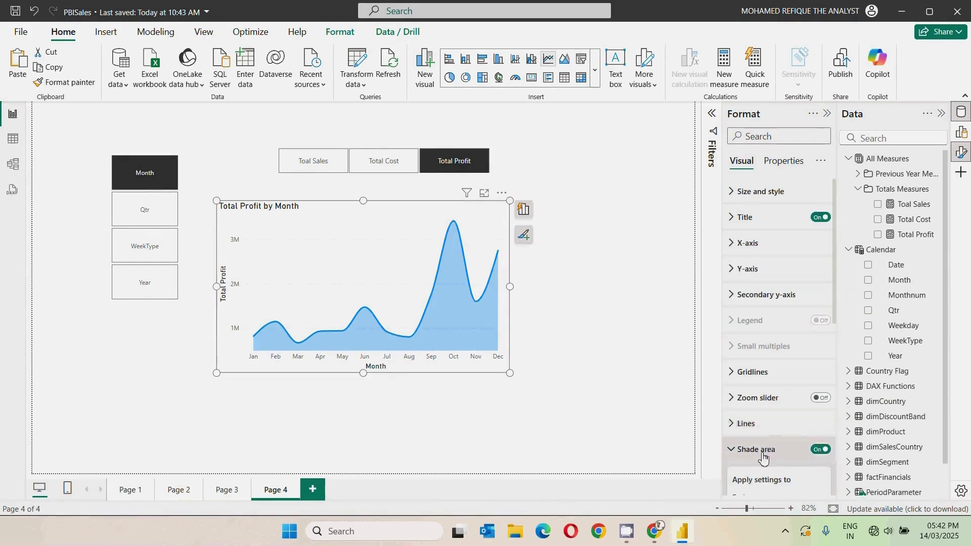
scroll(791, 403, "down", 3)
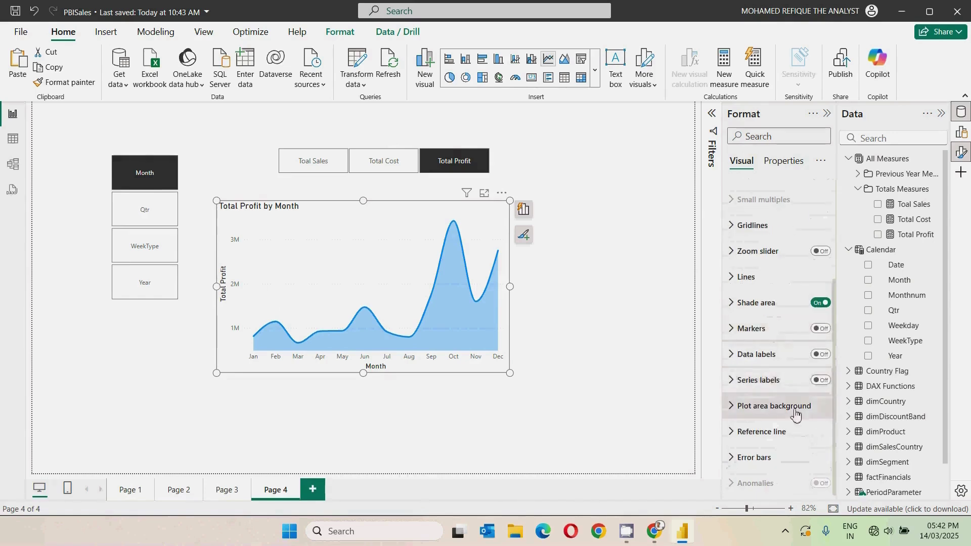
left_click(820, 355)
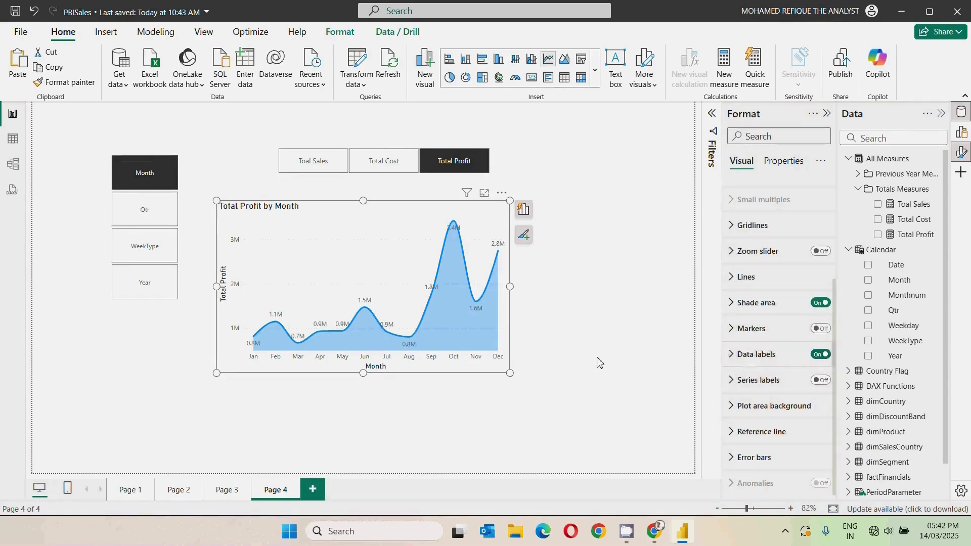
Test the chart by Qtr with Toal Sales, Total Cost and Total Profit selected one at a time in the measure slicer
left_click(309, 172)
left_click(135, 217)
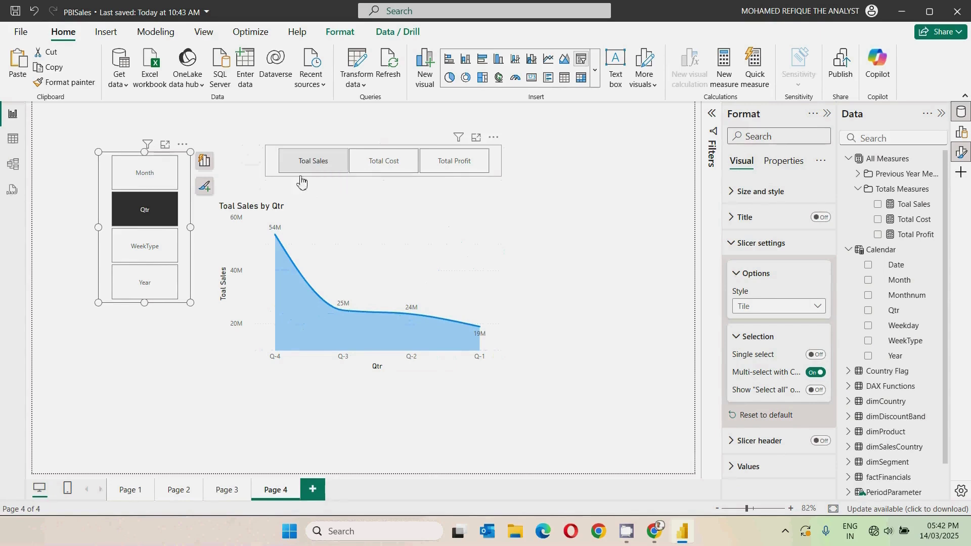
left_click(380, 167)
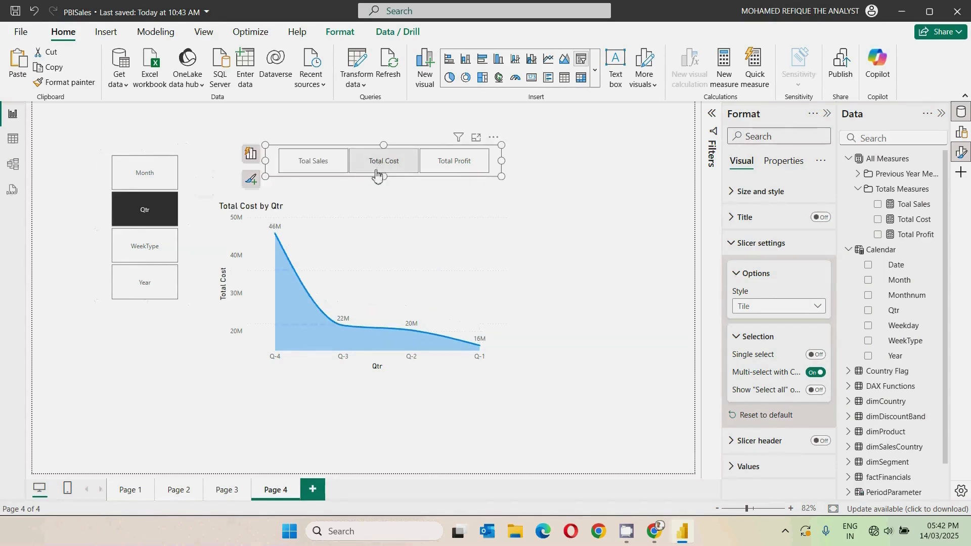
left_click(455, 168)
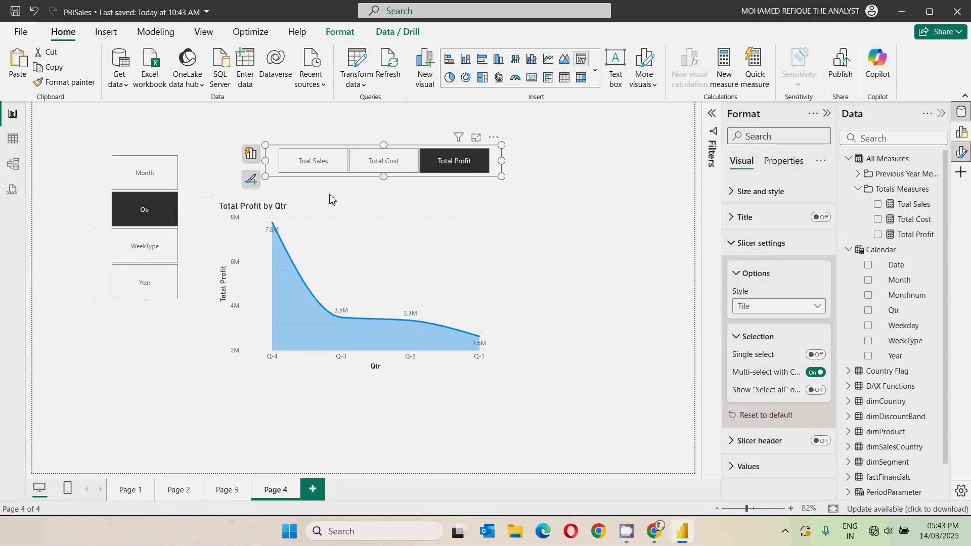
left_click(588, 303)
mouse_move(298, 333)
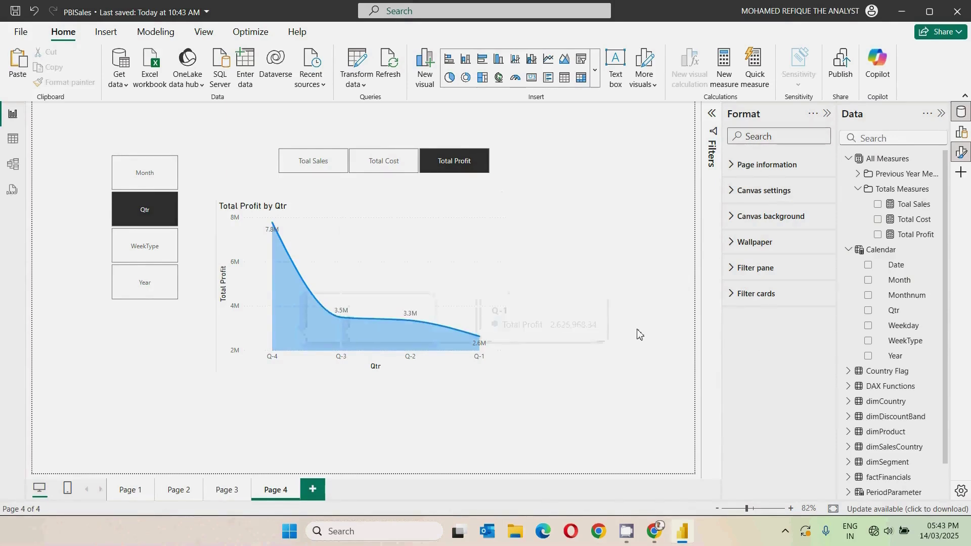
Add Toal Sales and Total Cost to the Total Profit selection in the measure slicer, and switch the period slicer to Month
left_click(316, 169, "ctrl")
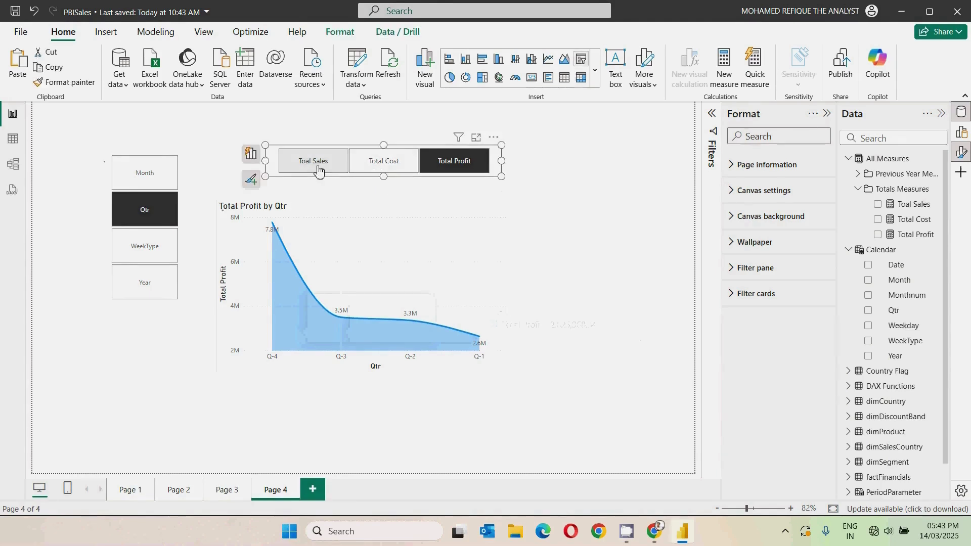
left_click(384, 167, "ctrl")
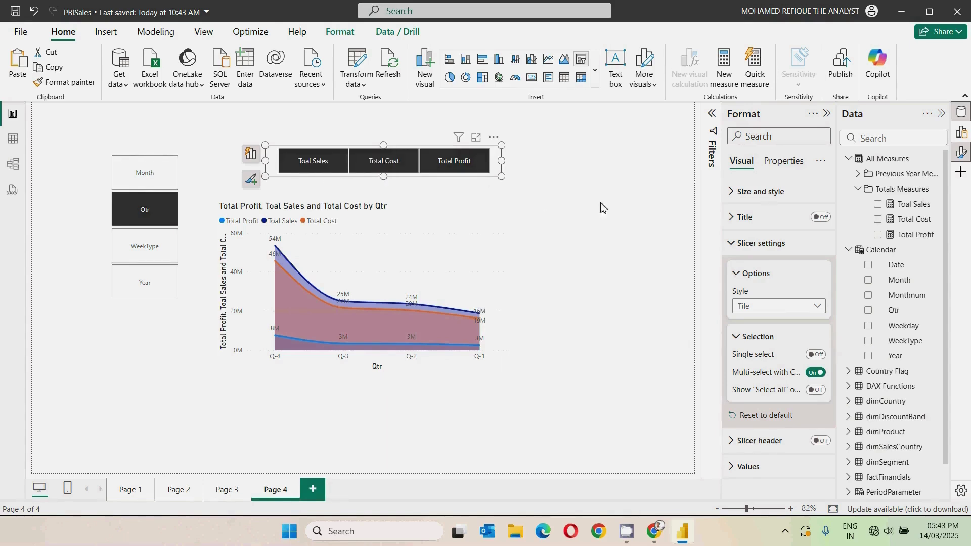
left_click(145, 183)
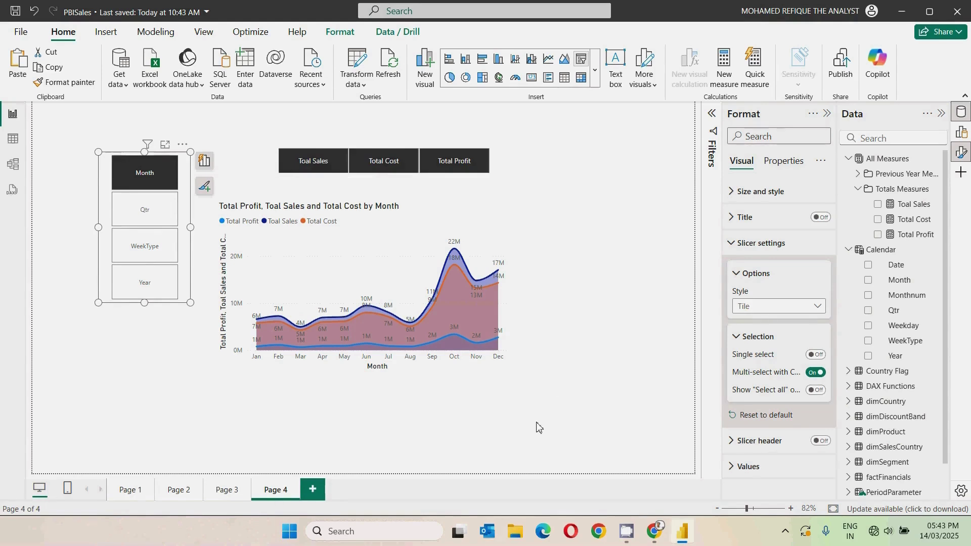
left_click(417, 159)
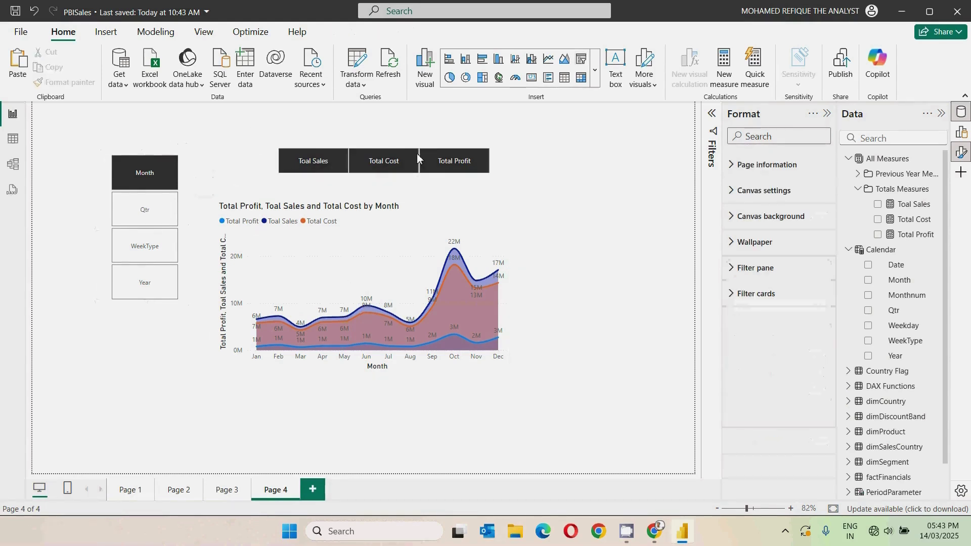